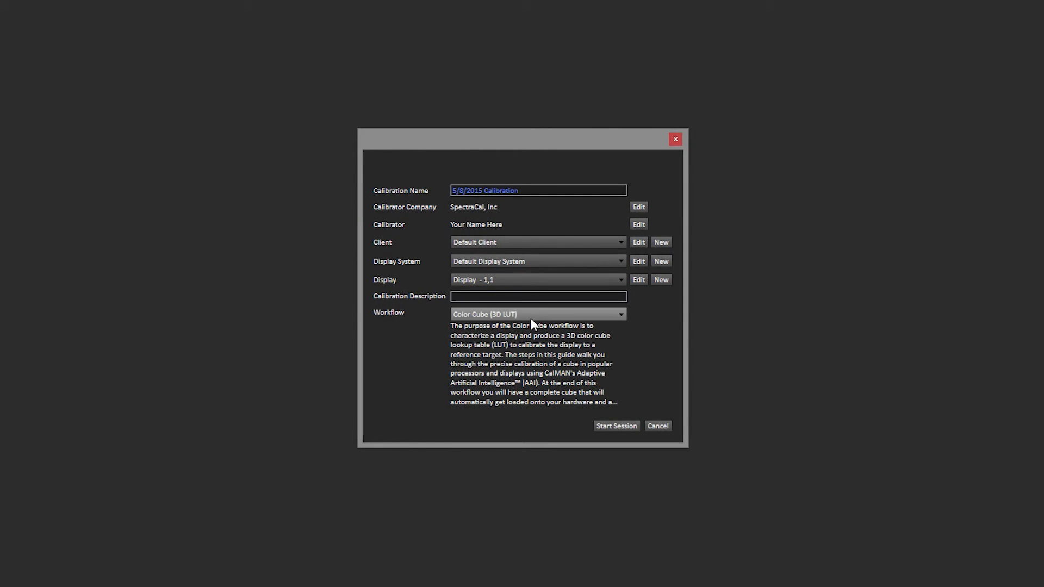
Choose Color Cube (3D LUT) from the Workflow list for the new session.
left_click(515, 318)
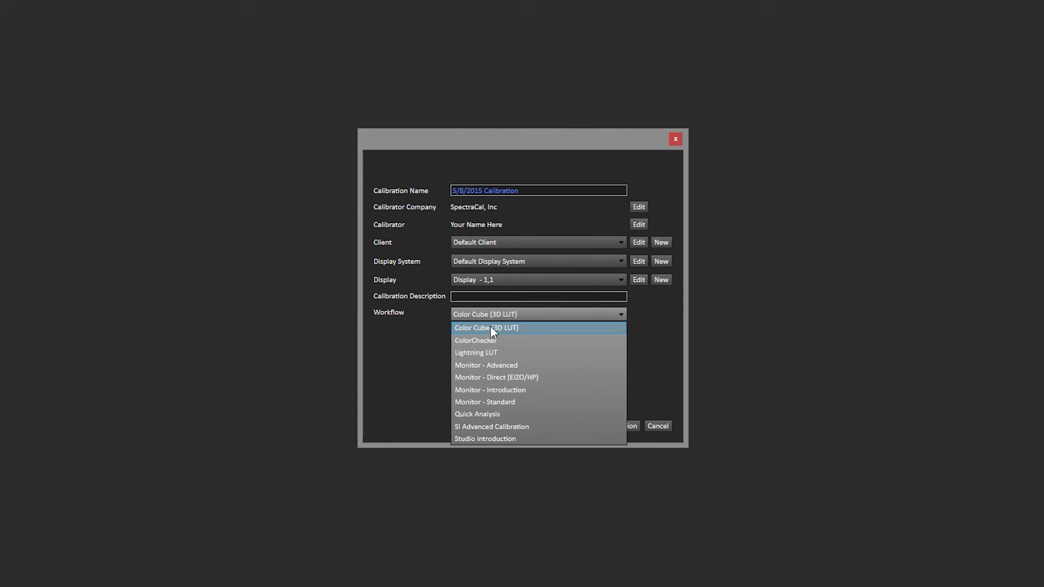
left_click(506, 326)
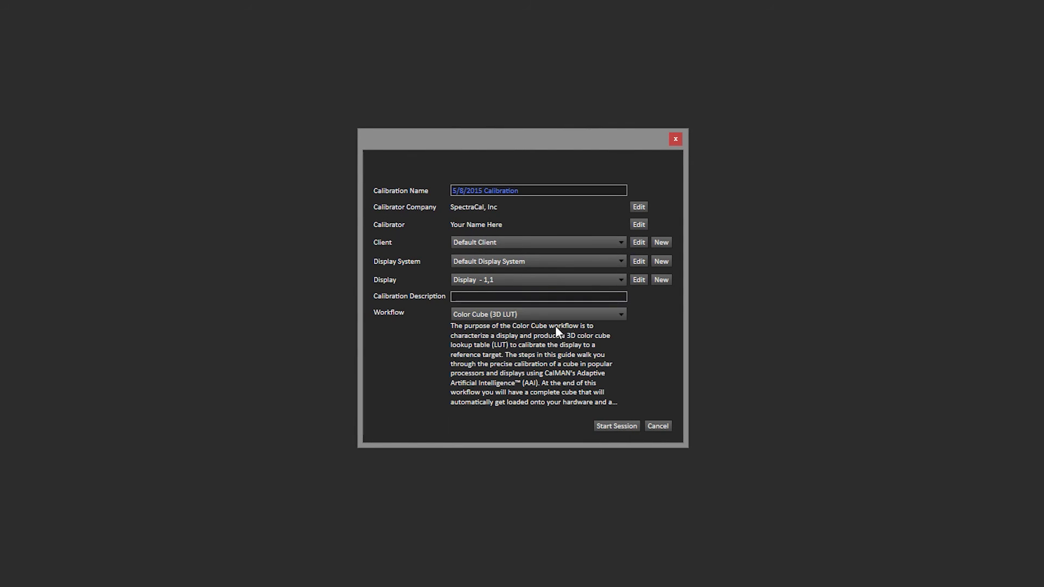
Start the session and keep LCD (LED RGB) as the C6 meter's display type.
left_click(622, 425)
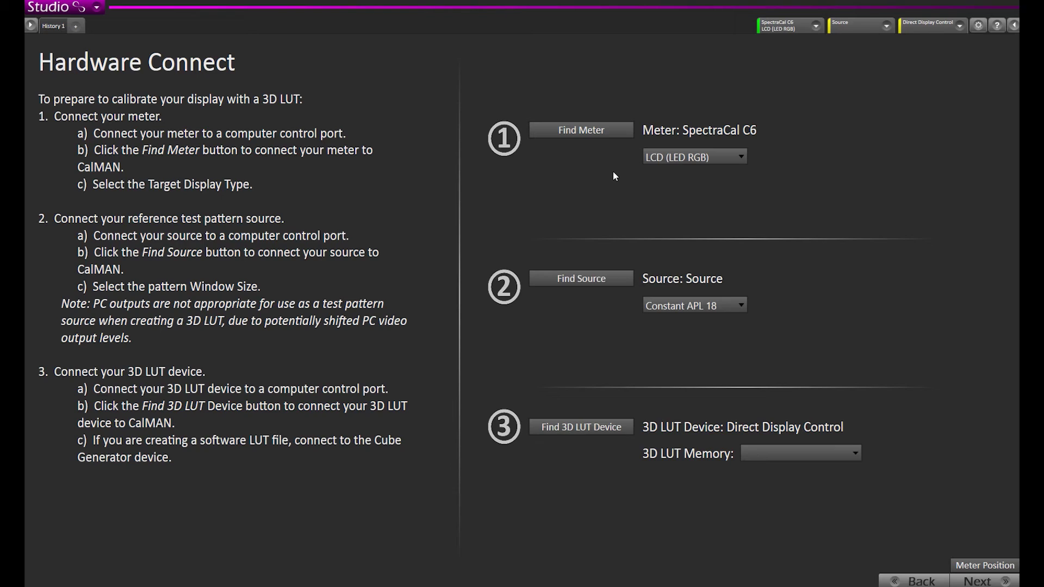
left_click(680, 156)
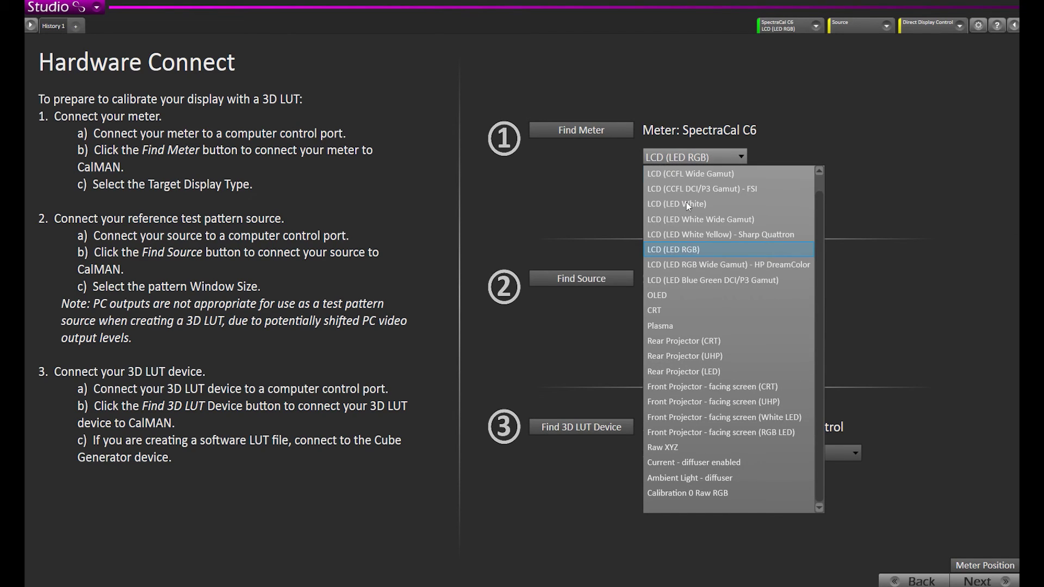
left_click(690, 249)
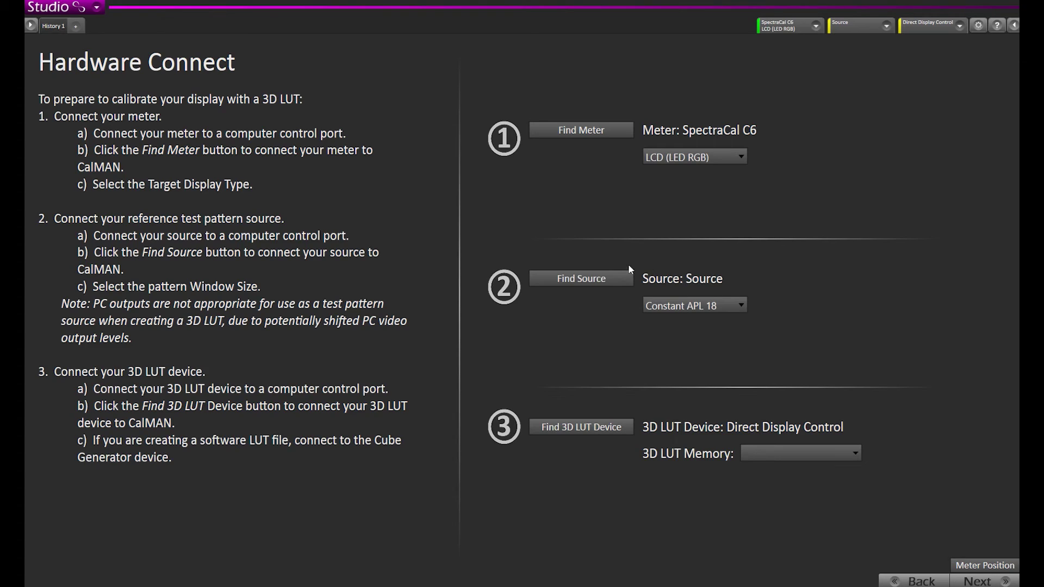
Set the pattern source to DaVinci Resolve Pattern Generator and connect to it.
left_click(602, 280)
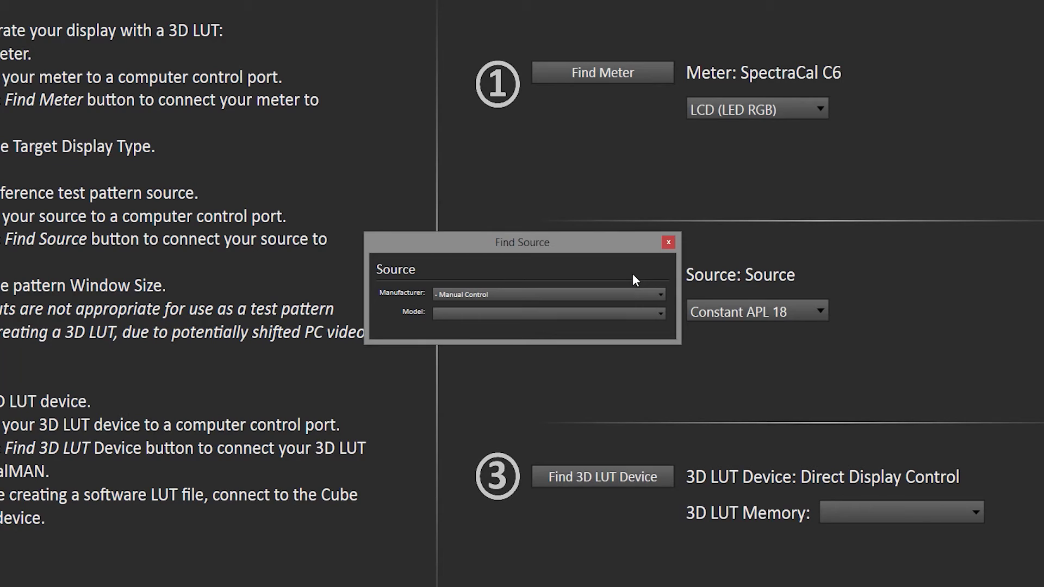
left_click(617, 294)
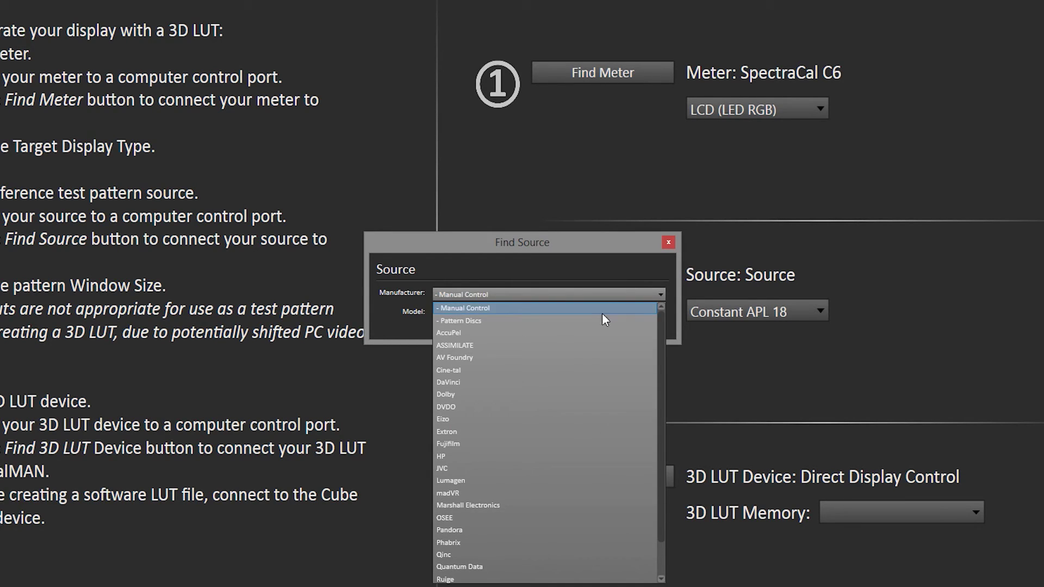
left_click(569, 387)
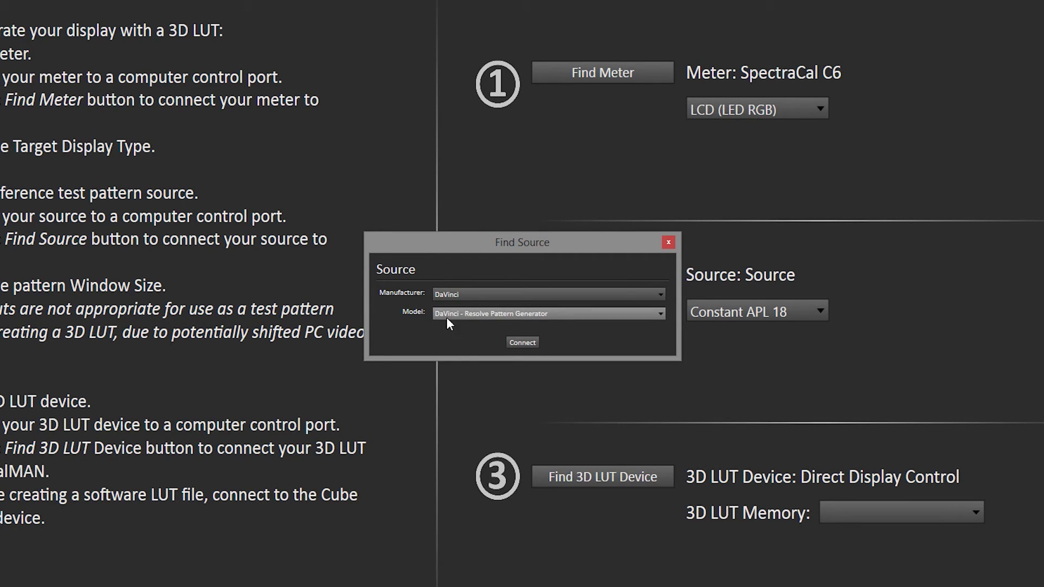
left_click(522, 343)
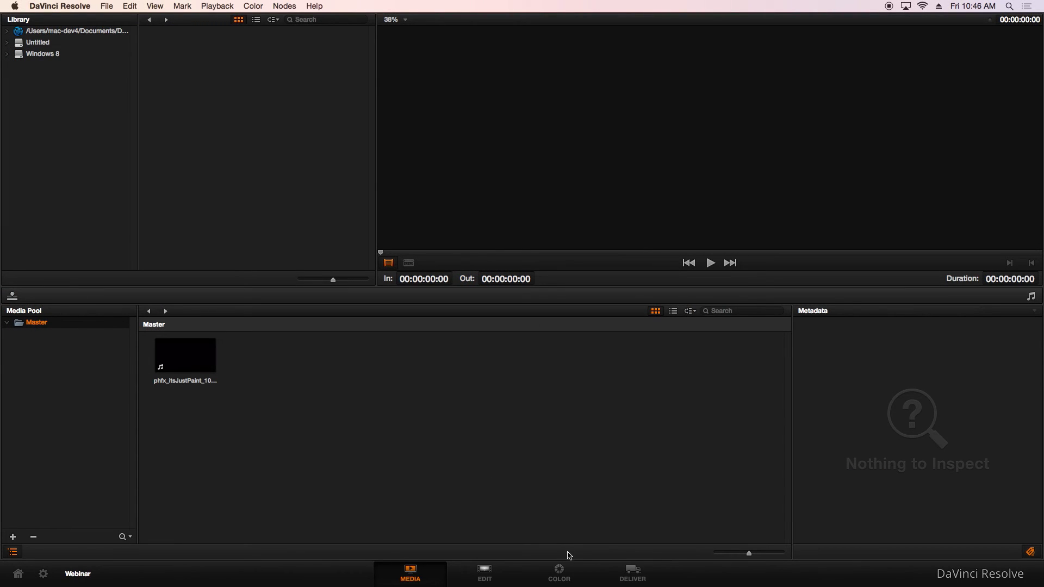
On Resolve's Color page, connect Monitor Calibration > SpectraCal CalMAN on port 20002.
left_click(569, 578)
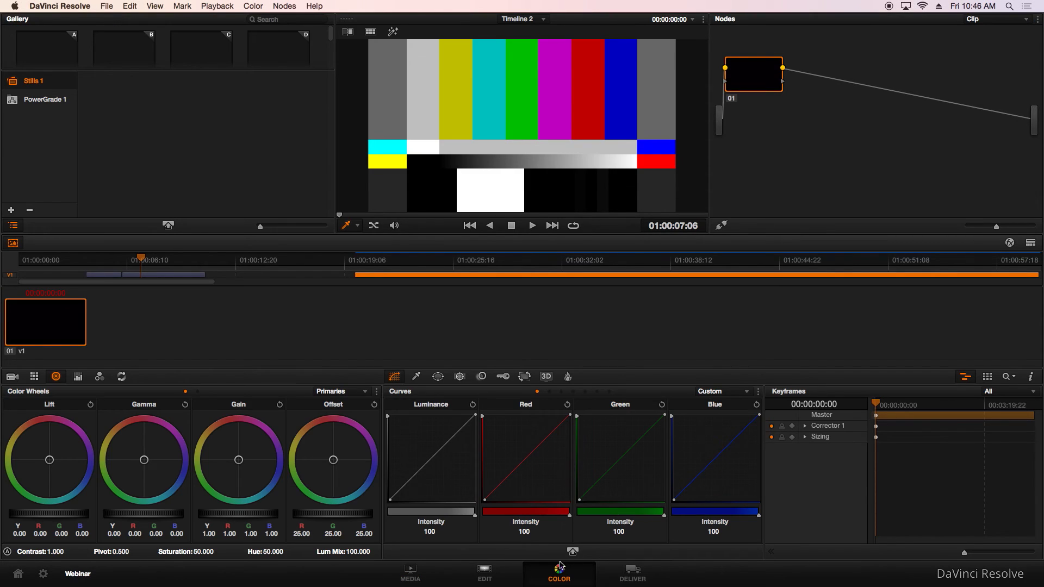
left_click(258, 6)
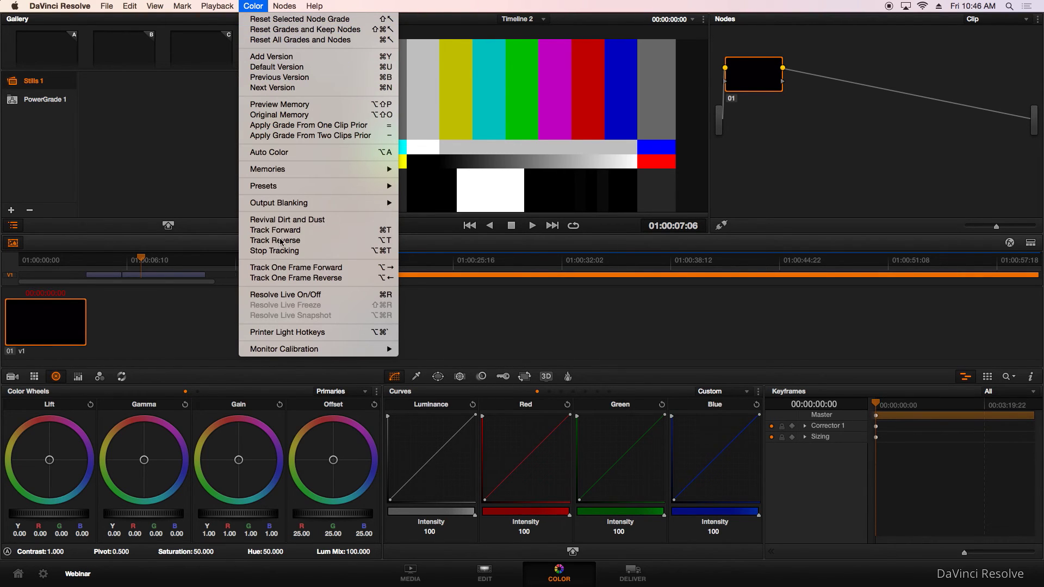
mouse_move(314, 354)
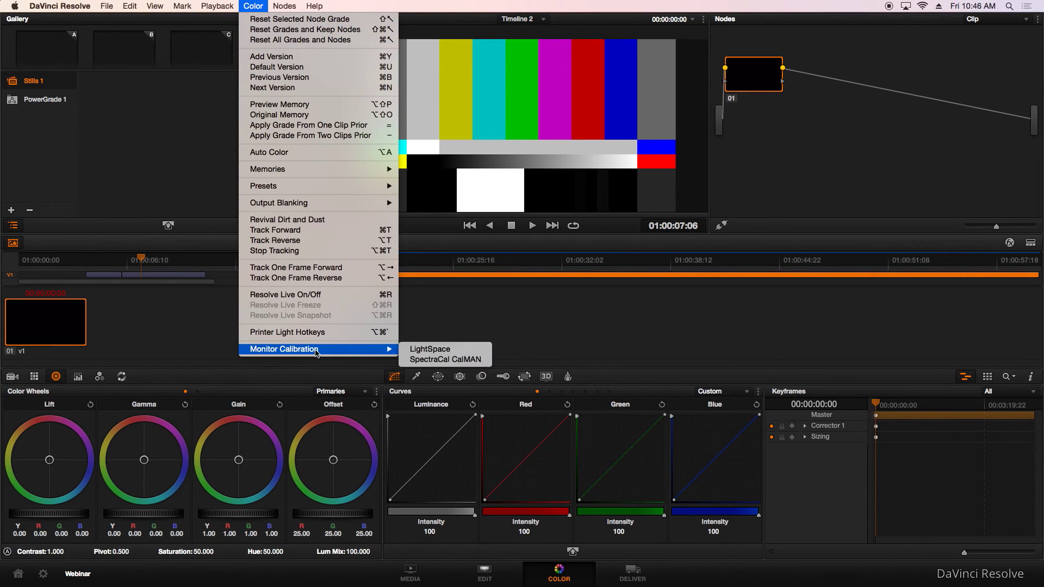
left_click(432, 360)
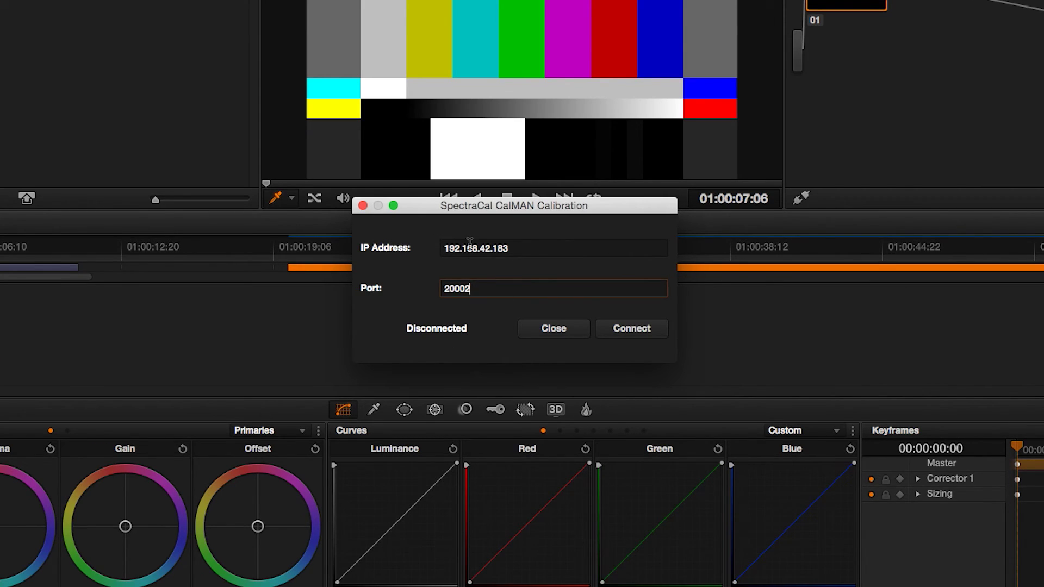
left_click(628, 327)
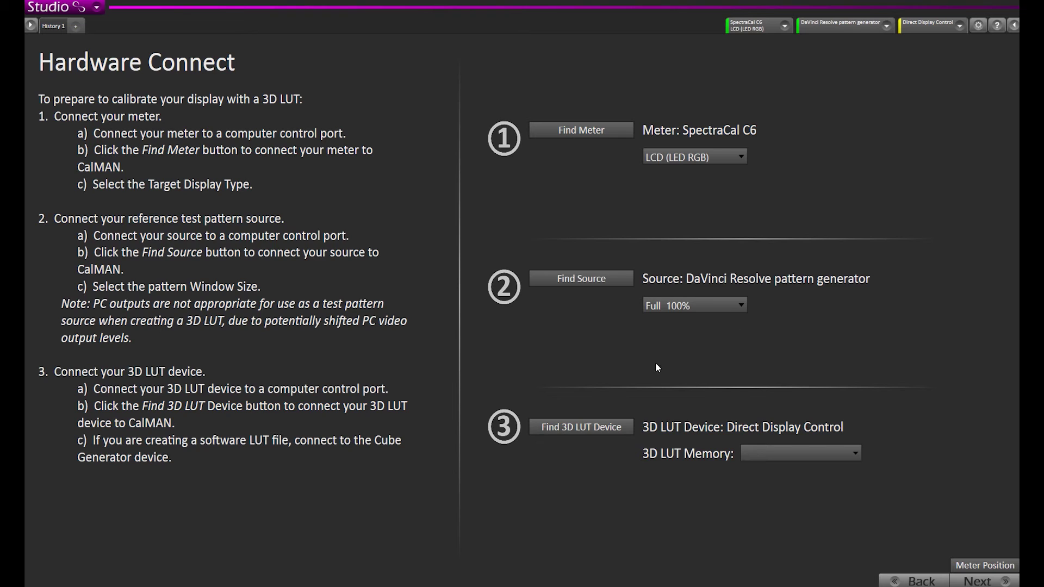
Pick SpectraCal manufacturer and Cube Generator (3D LUT) model as the 3D LUT device, and connect.
left_click(591, 429)
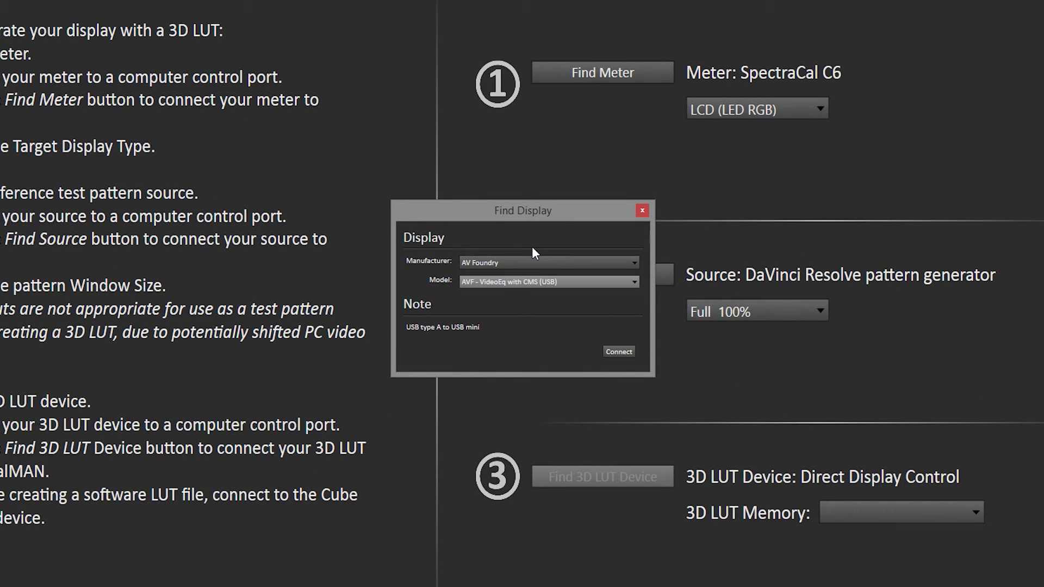
left_click(530, 261)
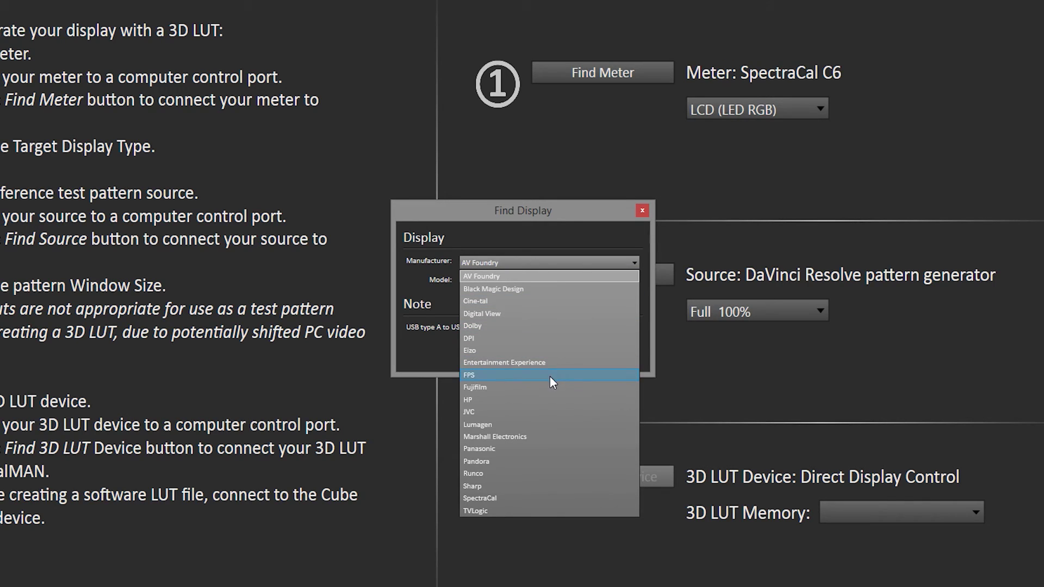
left_click(513, 497)
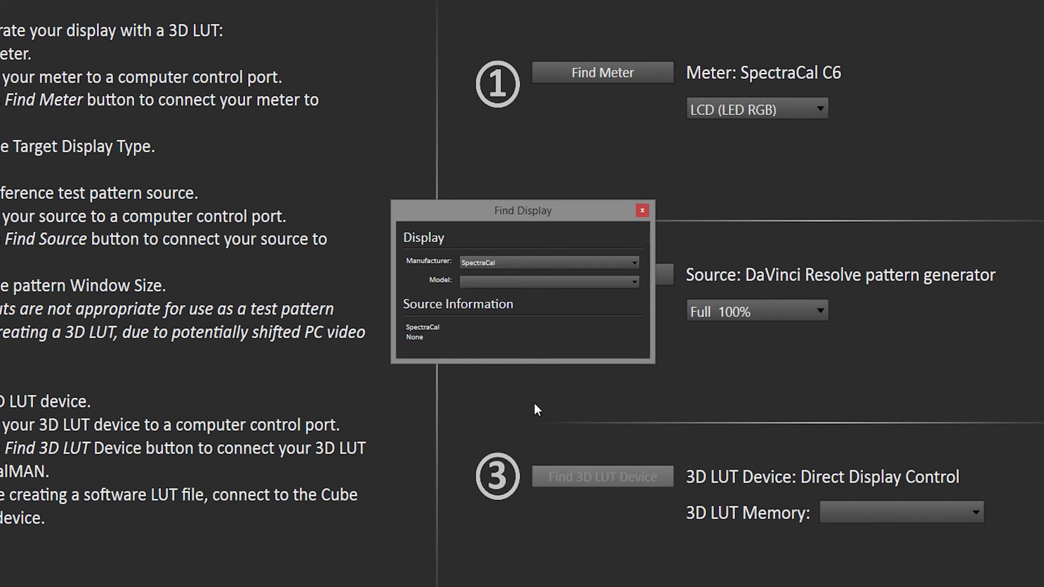
left_click(534, 280)
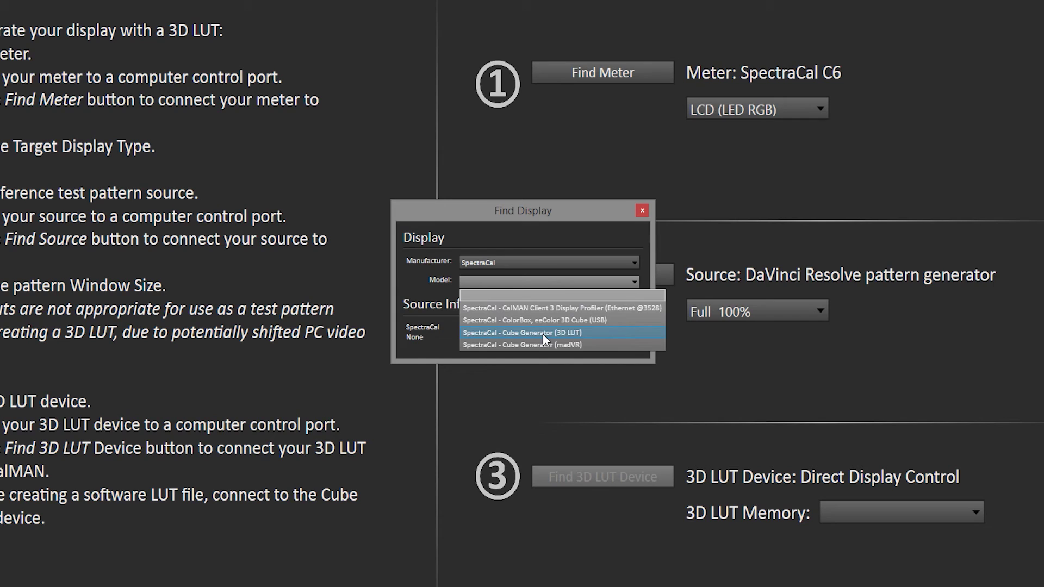
left_click(543, 334)
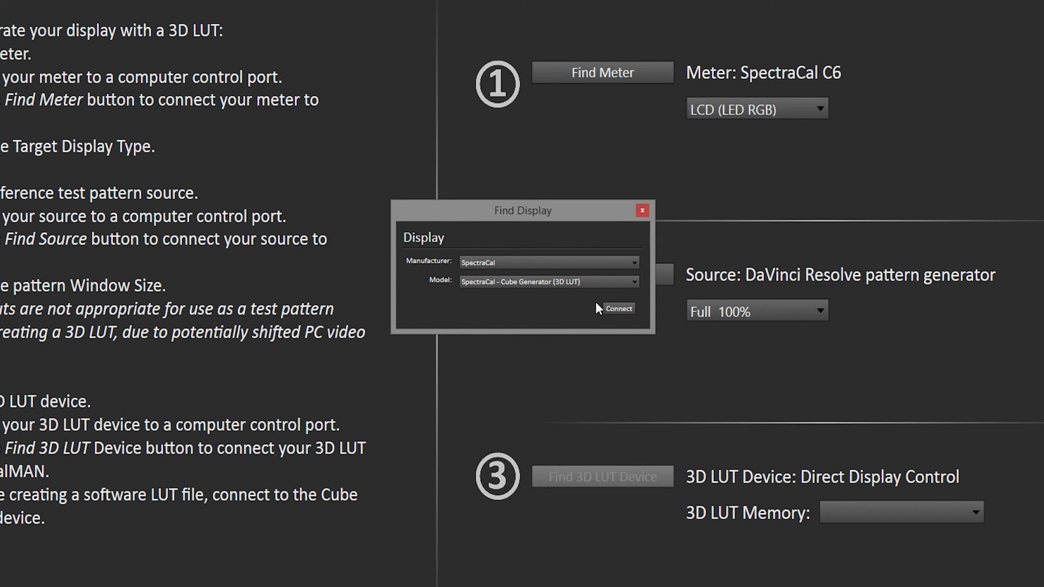
left_click(618, 308)
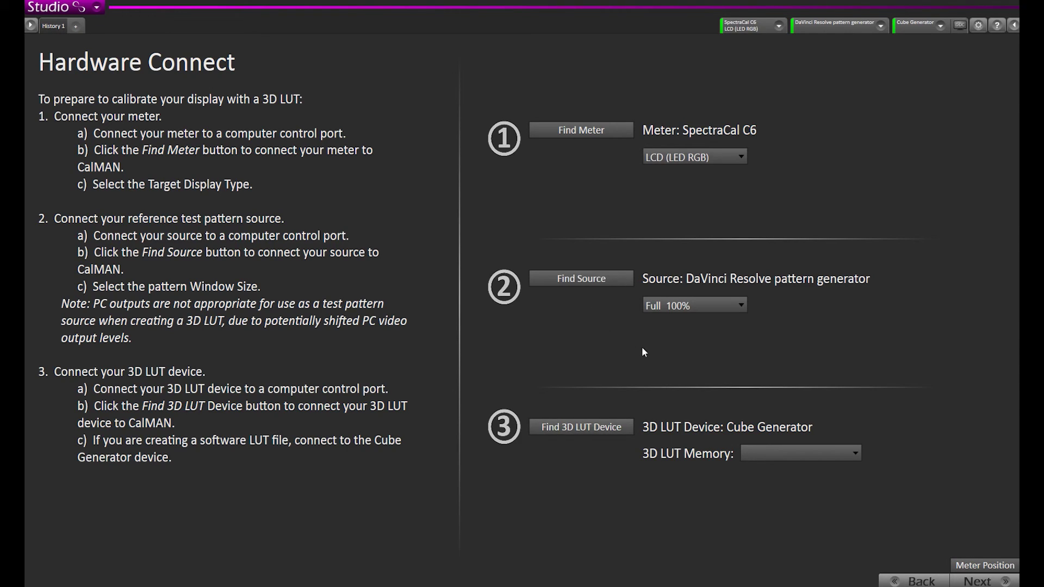
Advance to the Display Gamma & ColorChecker Pre-Test page.
left_click(971, 581)
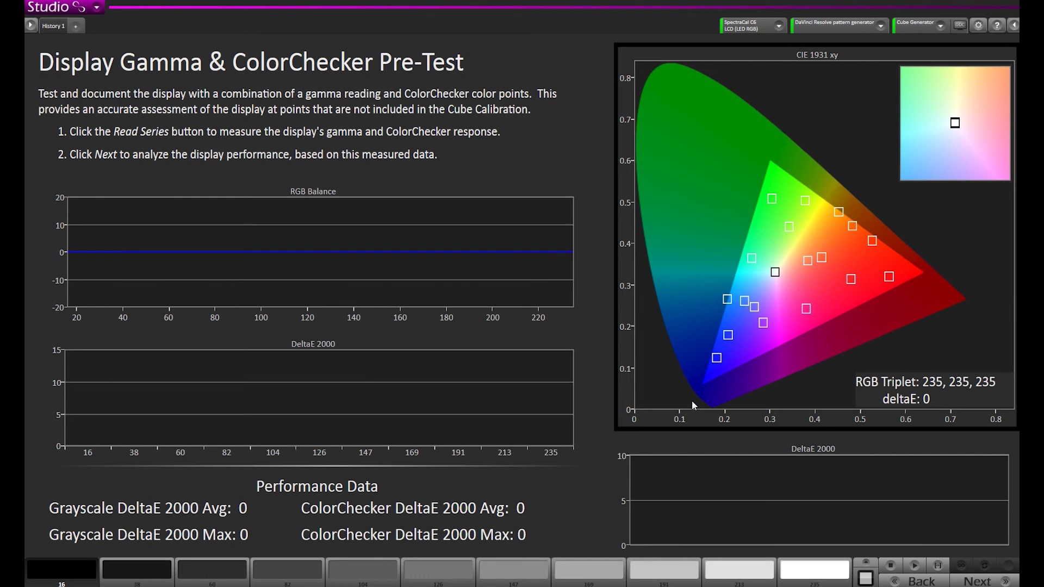
Run the pre-test read series: grayscale deltaE average 8.2, ColorChecker average 7.6.
left_click(939, 566)
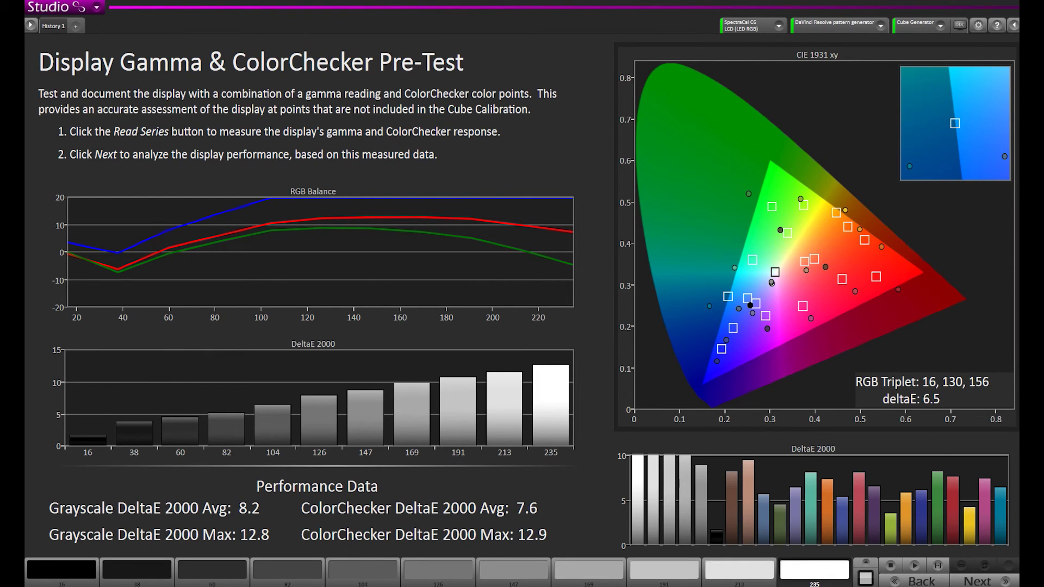
Open the Display Performance Analysis and check the failing white deltaE 12.8 indicator.
left_click(978, 581)
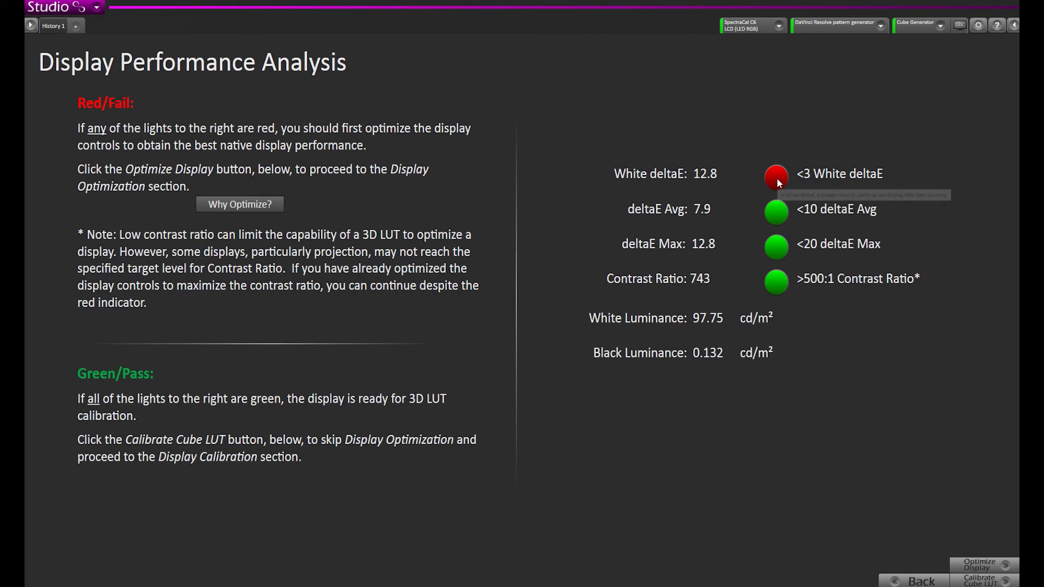
mouse_move(781, 219)
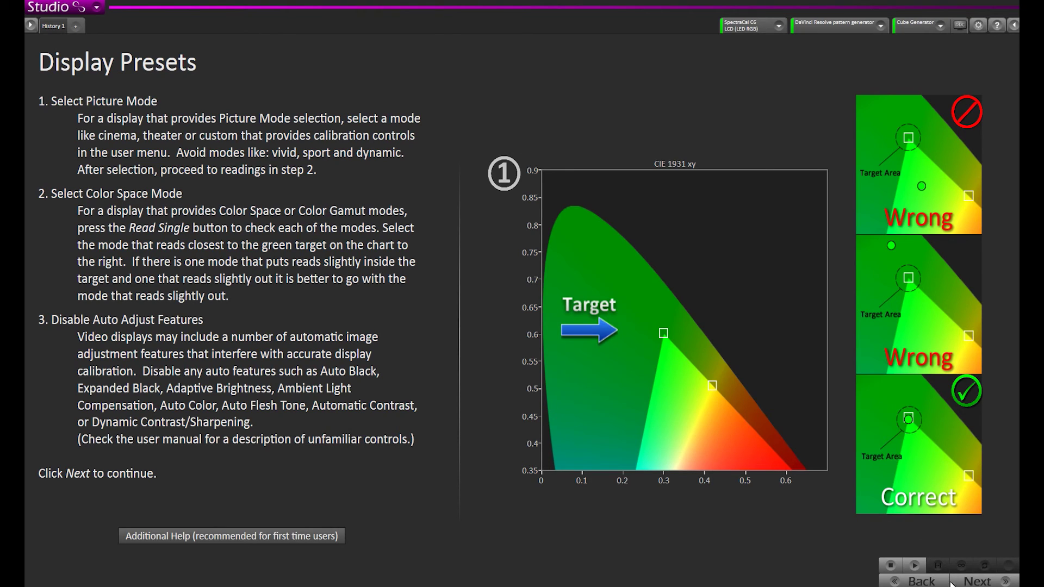
Advance past Display Presets and Mode Settings to the Dynamic Range step.
left_click(972, 583)
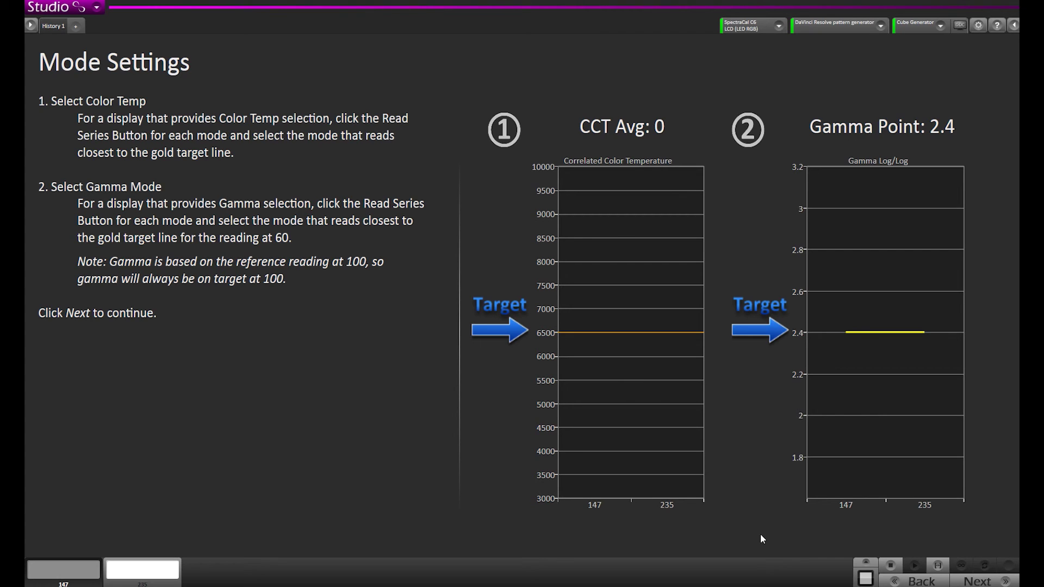
left_click(988, 582)
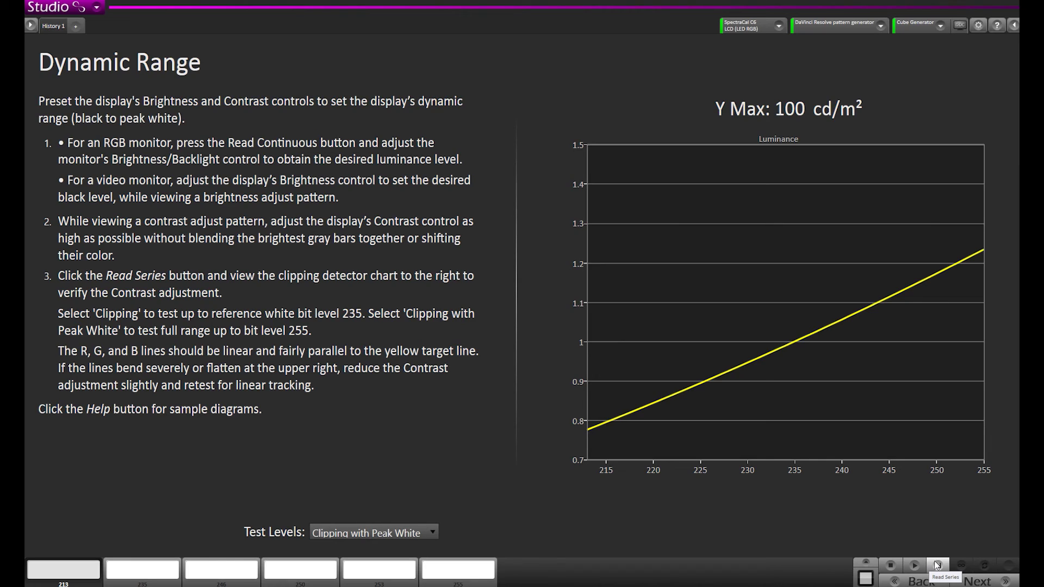
Read the clipping series (98.12 cd/m²) and advance to Adjust RGB High and Low.
left_click(937, 567)
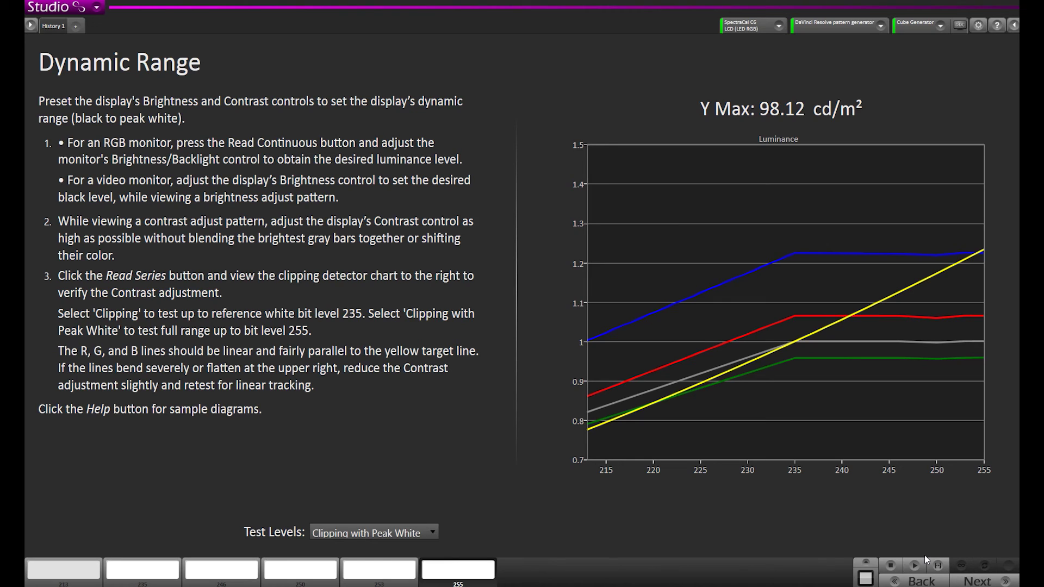
left_click(977, 581)
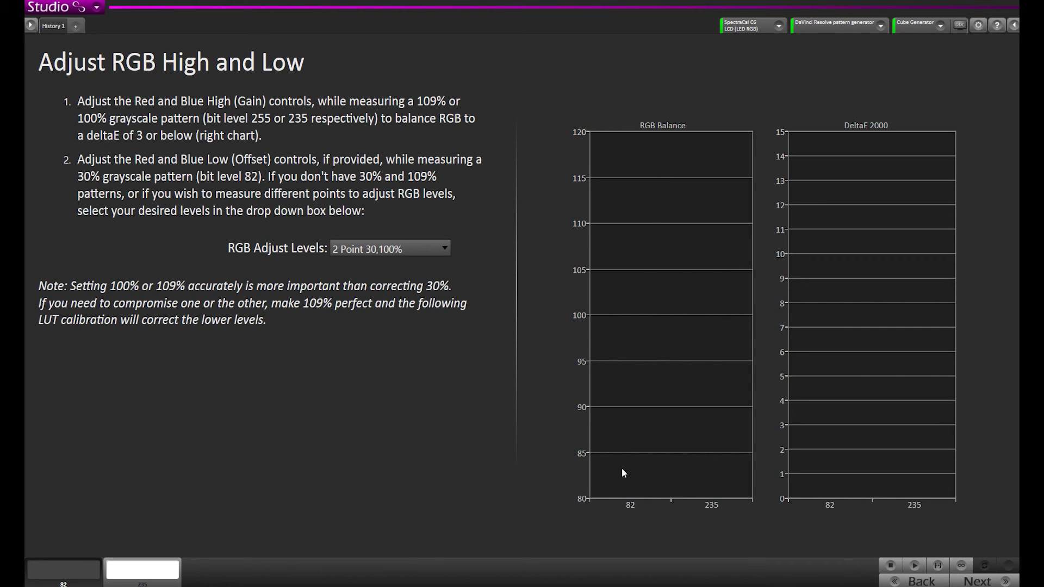
Start continuous measurement of the 82 and 235 grayscale patches to see RGB Balance and DeltaE 2000.
left_click(938, 566)
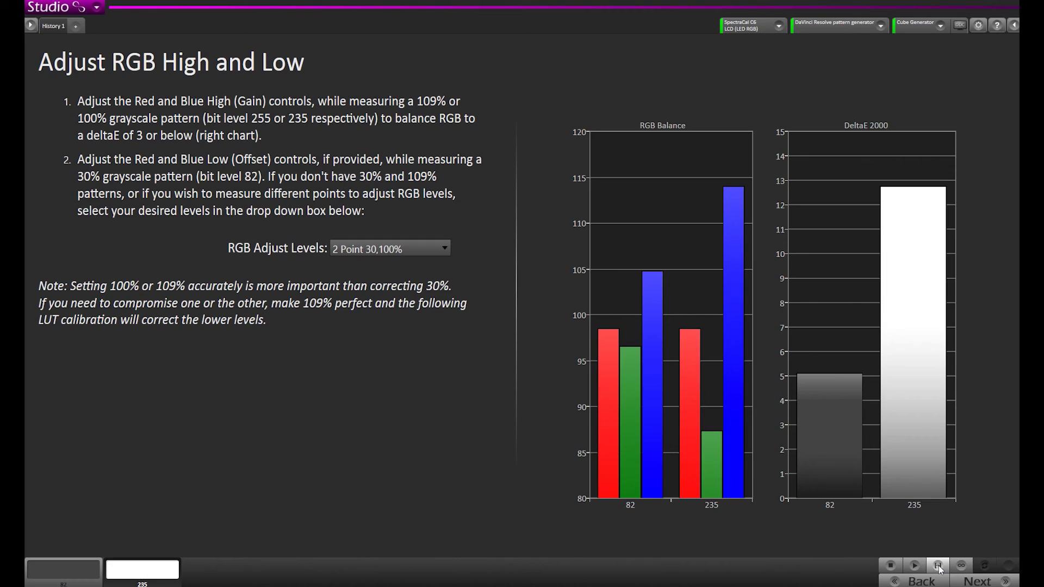
mouse_move(732, 326)
mouse_move(654, 277)
Trim the monitor's red and blue gain until level 235 reads near 100 with deltaE near zero.
mouse_move(742, 223)
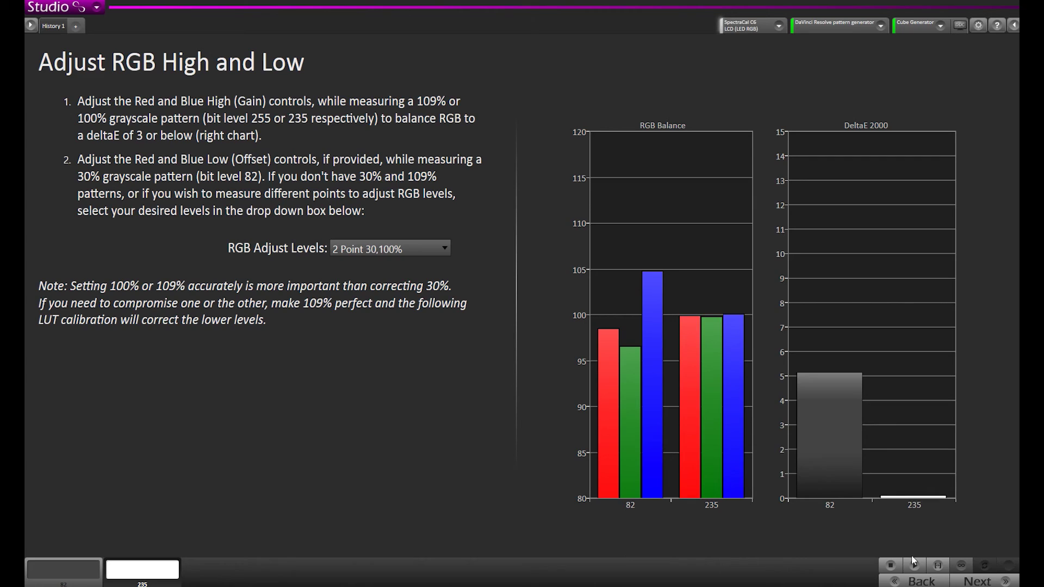
mouse_move(913, 501)
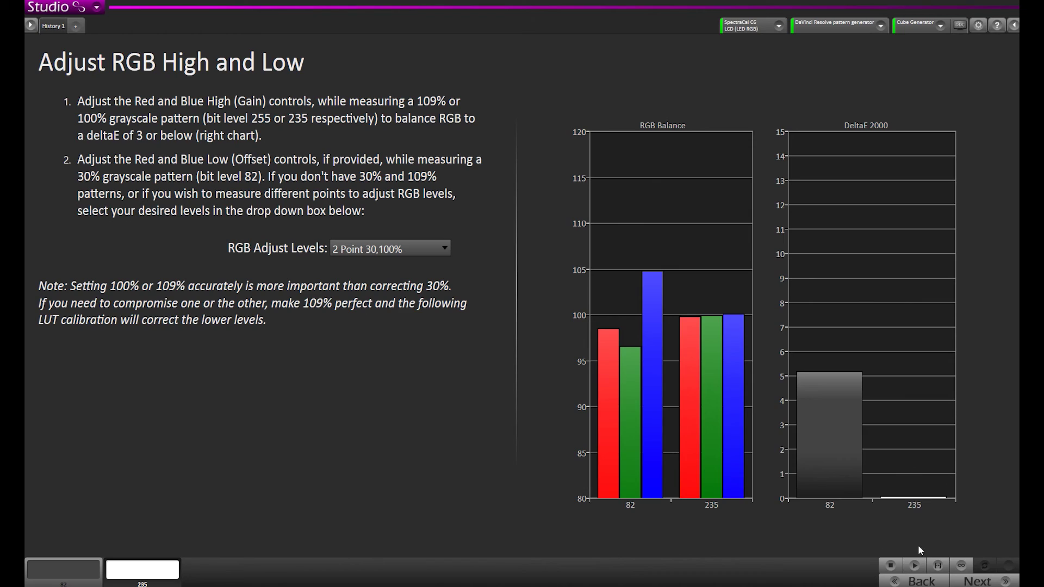
Stop the continuous reading, leaving level 82 at deltaE about 3.3 with green near 102.
left_click(937, 566)
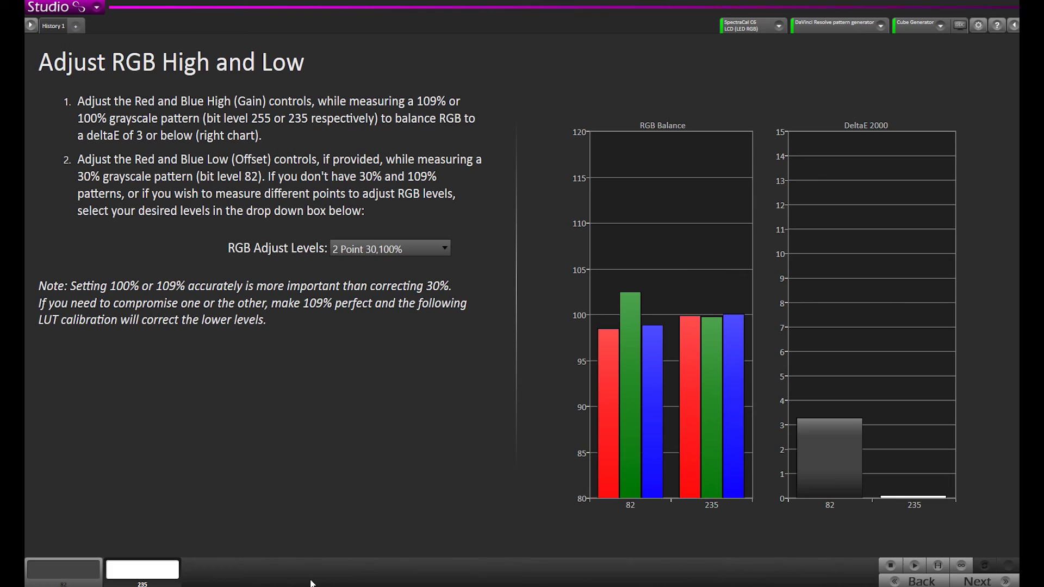
Read the 82 grayscale patch continuously while trimming red and blue offset to near 100.
left_click(44, 565)
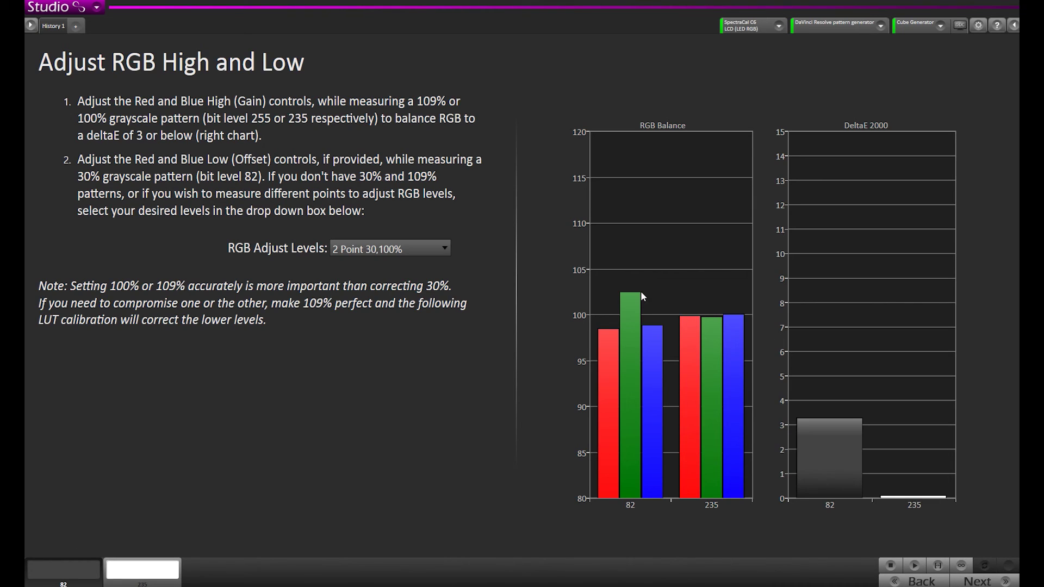
left_click(961, 566)
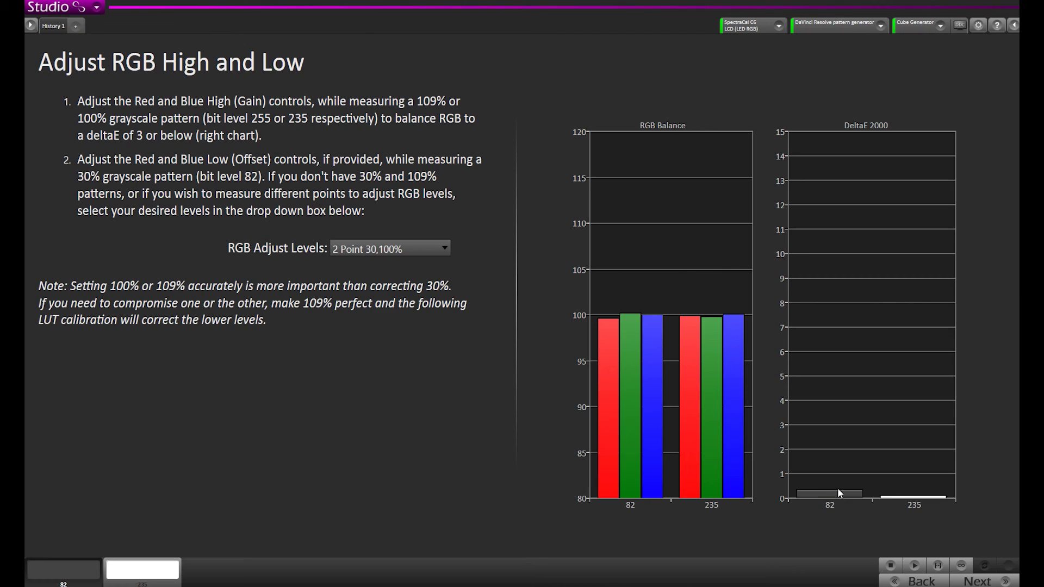
Stop continuous reading and take a fresh read confirming deltaE about 0.2 at 82 and 0.4 at 235.
left_click(938, 566)
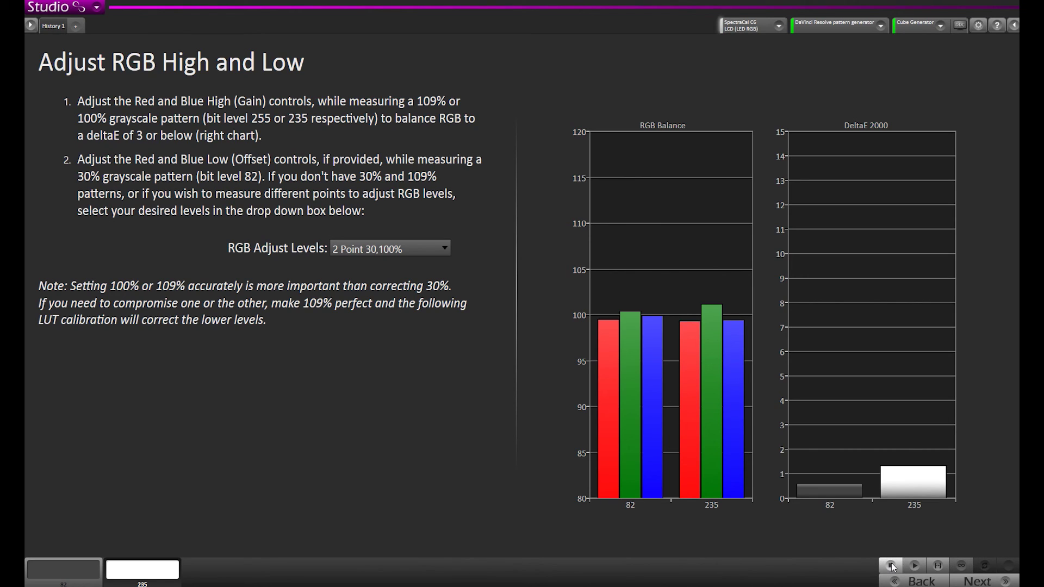
left_click(941, 567)
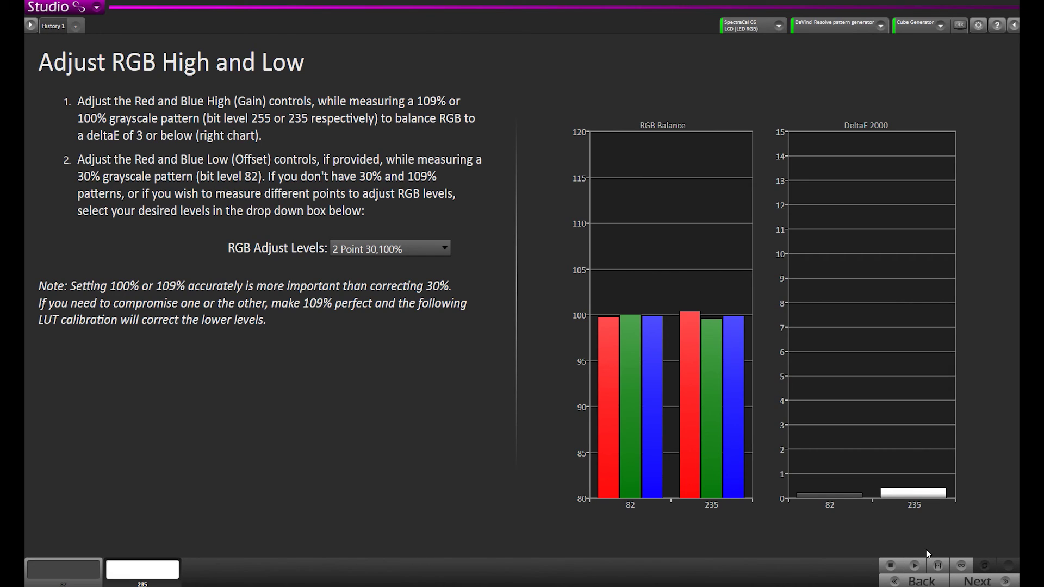
Measure white and black luminance three times on the Luminance Target step (105.3 cd/m², 719:1), then continue.
left_click(979, 582)
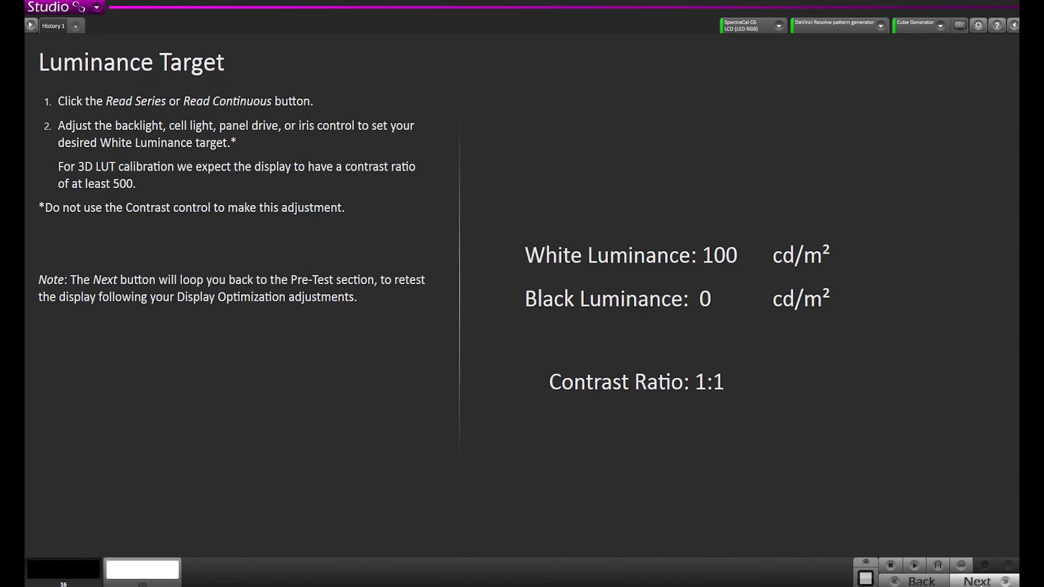
left_click(934, 569)
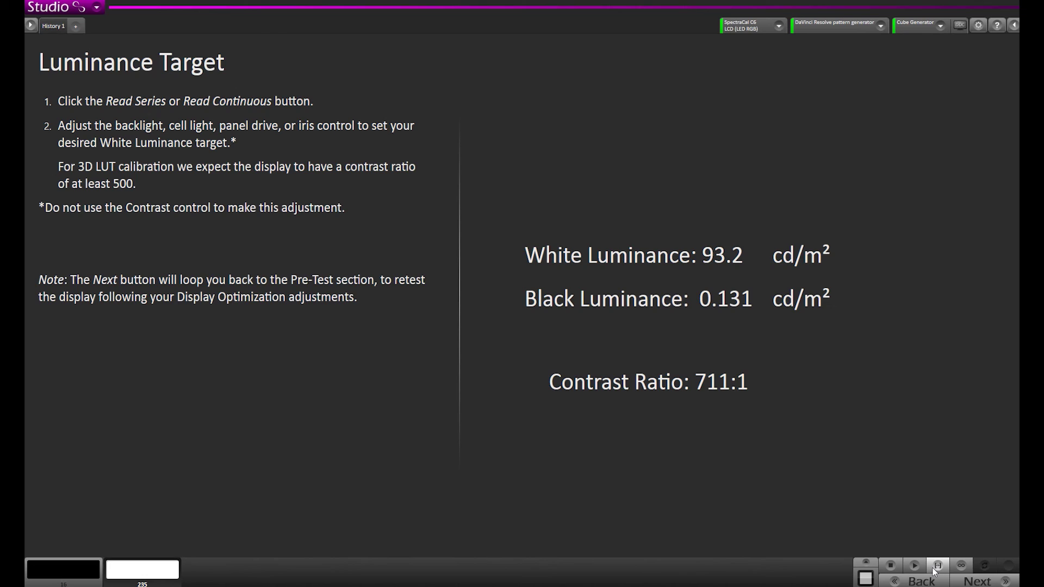
left_click(937, 568)
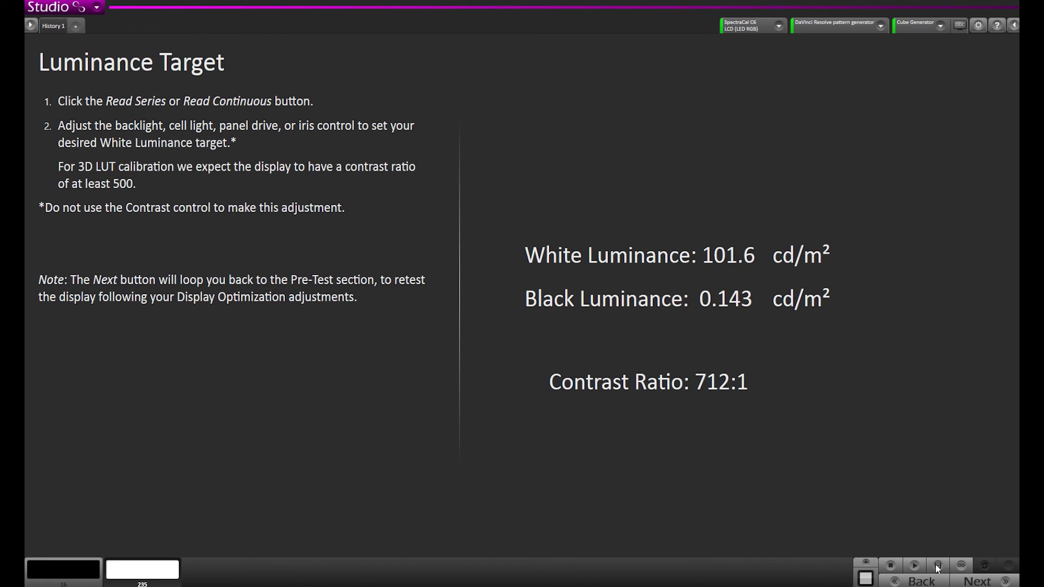
left_click(938, 568)
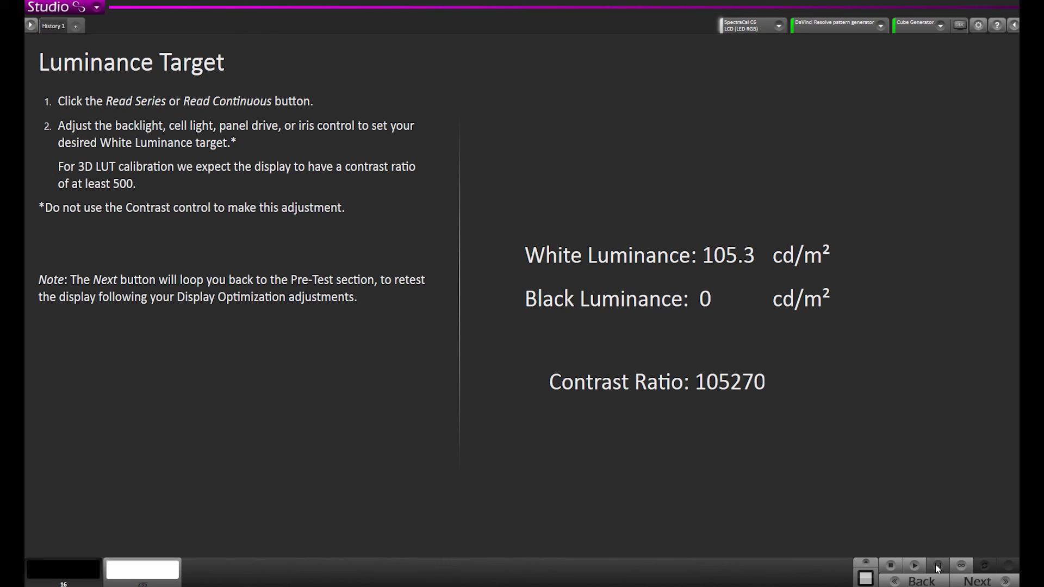
left_click(962, 582)
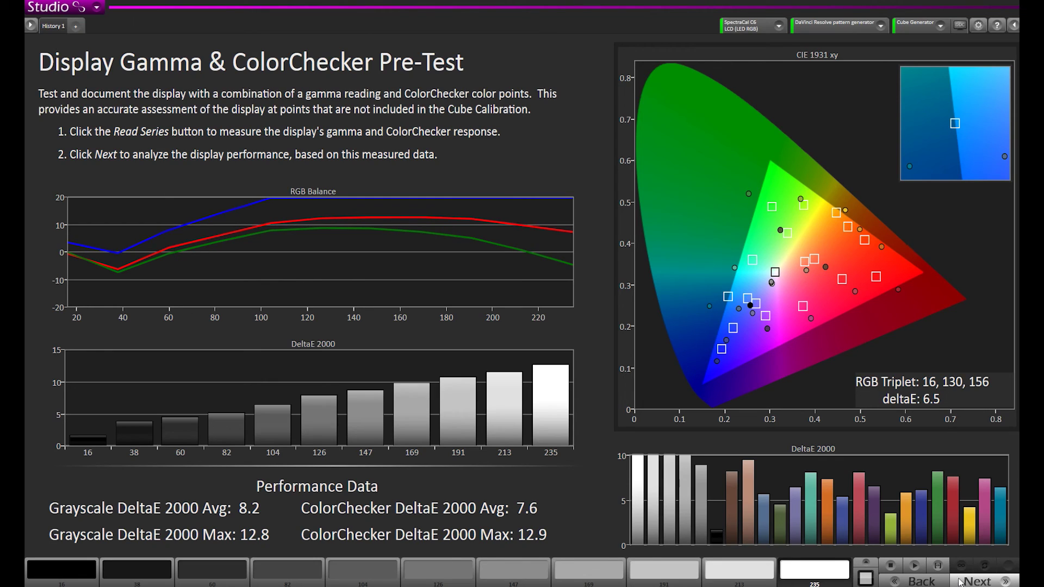
Re-read the gamma and ColorChecker series, then proceed to Display Performance Analysis.
left_click(938, 565)
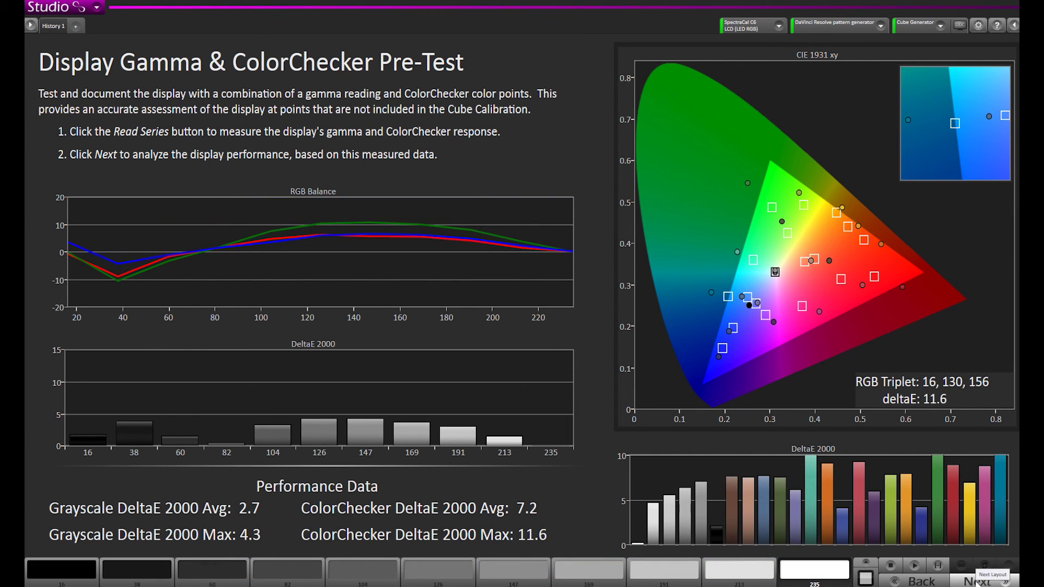
left_click(977, 582)
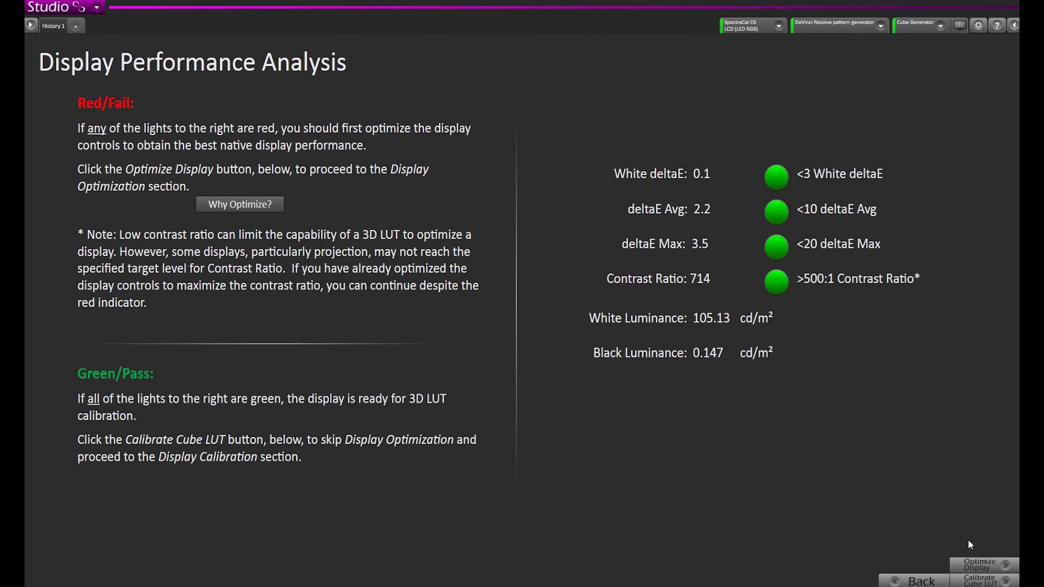
Choose Calibrate Cube LUT to skip optimization and reach the Create 1D Ramp LUT step.
left_click(977, 583)
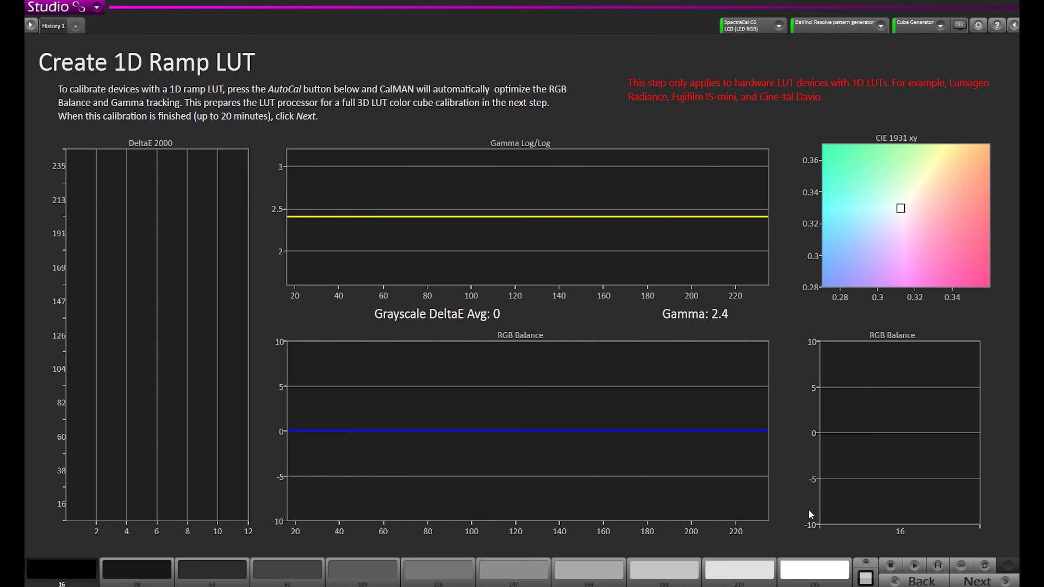
Advance to Create 3D Cube LUT and set the file format to Blackmagic Design - DaVinci Resolve (.cube).
left_click(1000, 583)
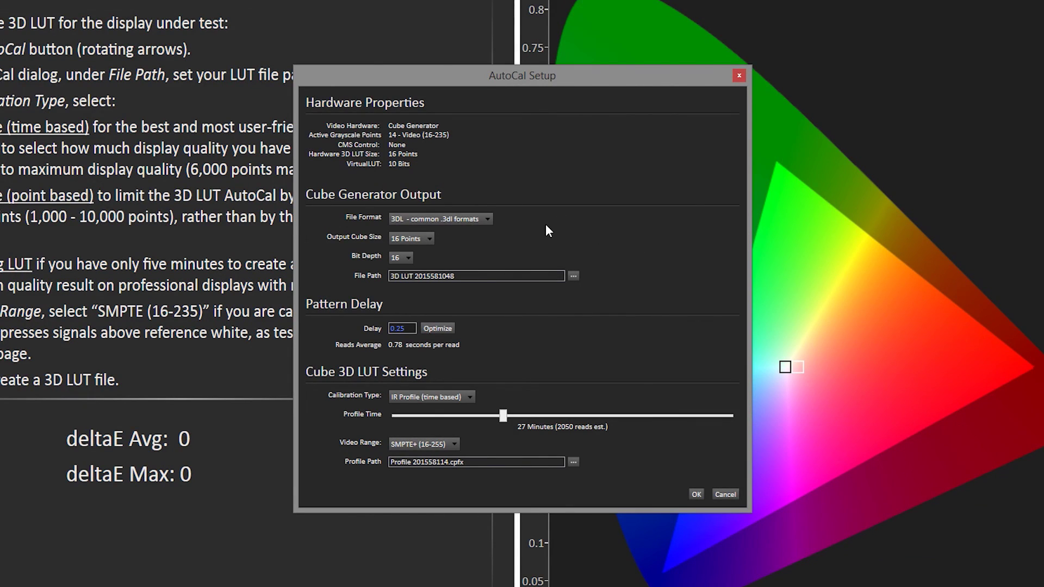
left_click(440, 217)
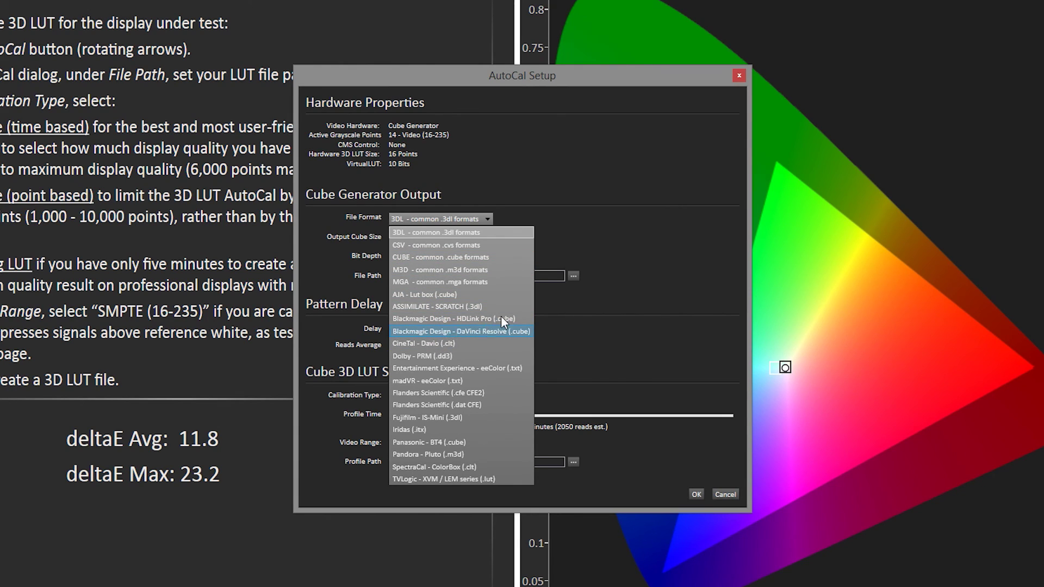
left_click(439, 333)
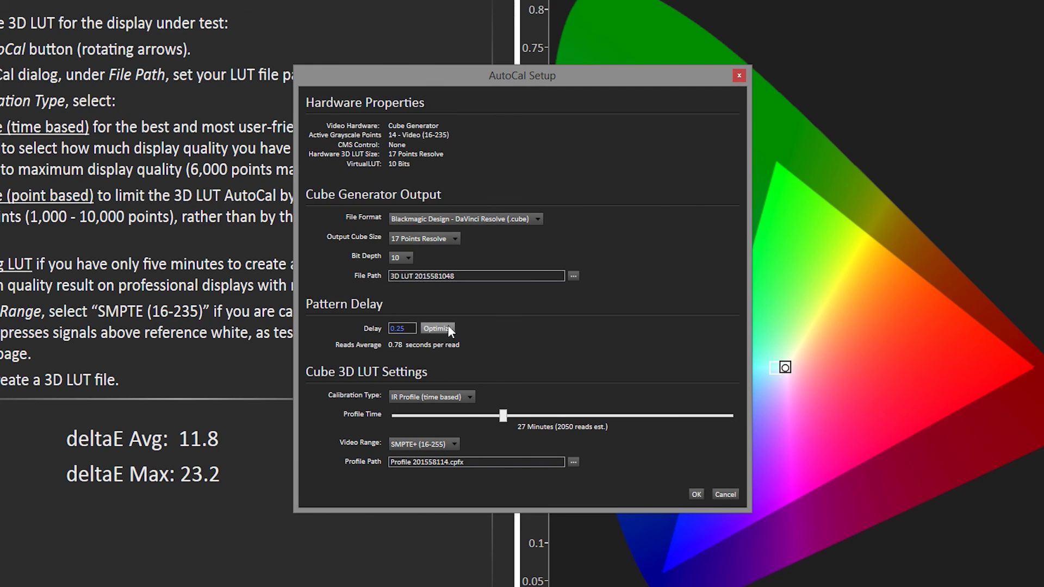
Optimize the pattern delay, giving 2.1 s per read and a 71-minute IR profile estimate.
left_click(448, 328)
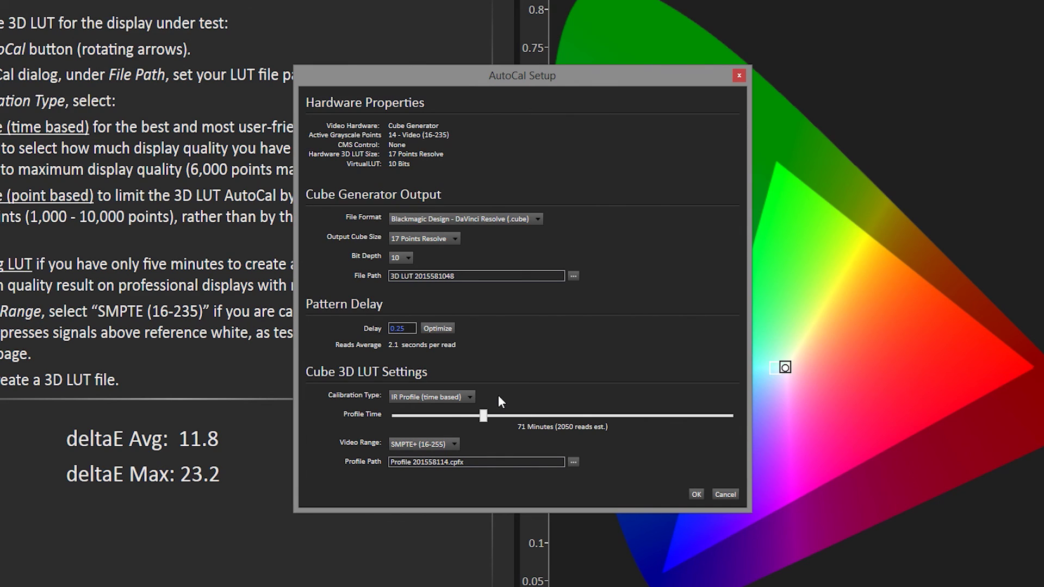
Set the calibration type to Lightning LUT and start the 3D cube LUT AutoCal.
left_click(467, 399)
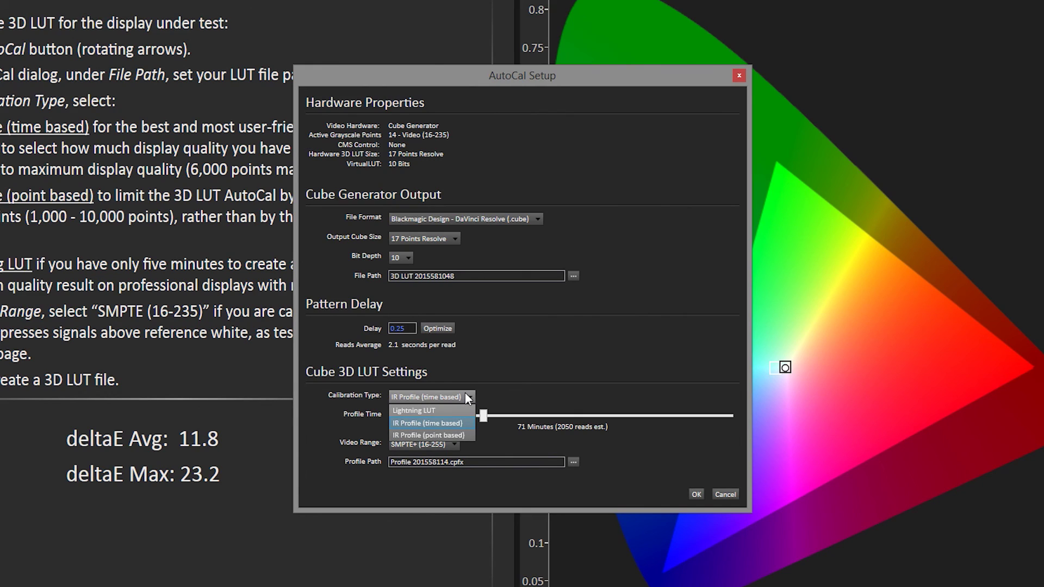
left_click(430, 412)
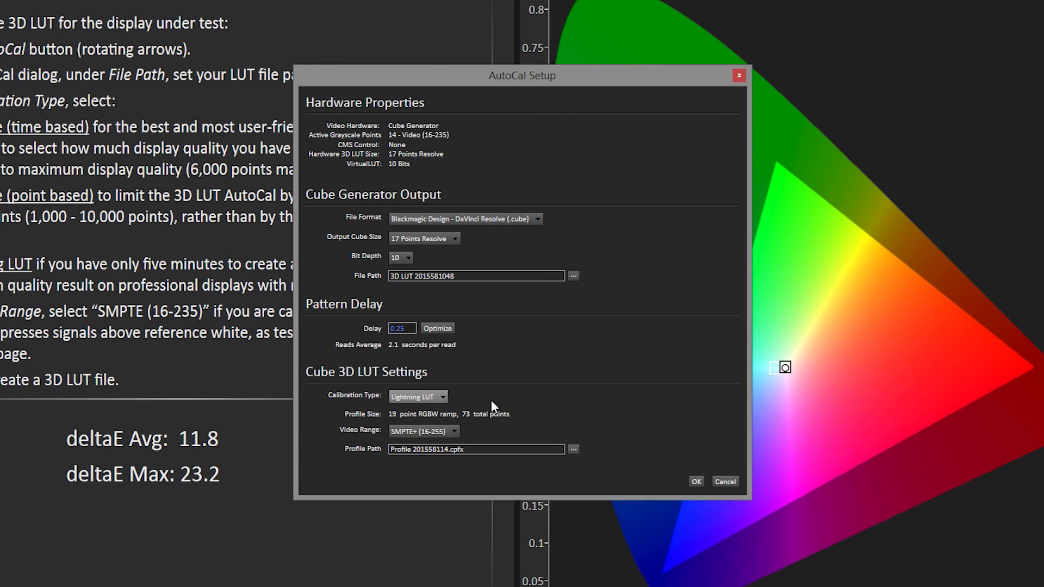
left_click(696, 482)
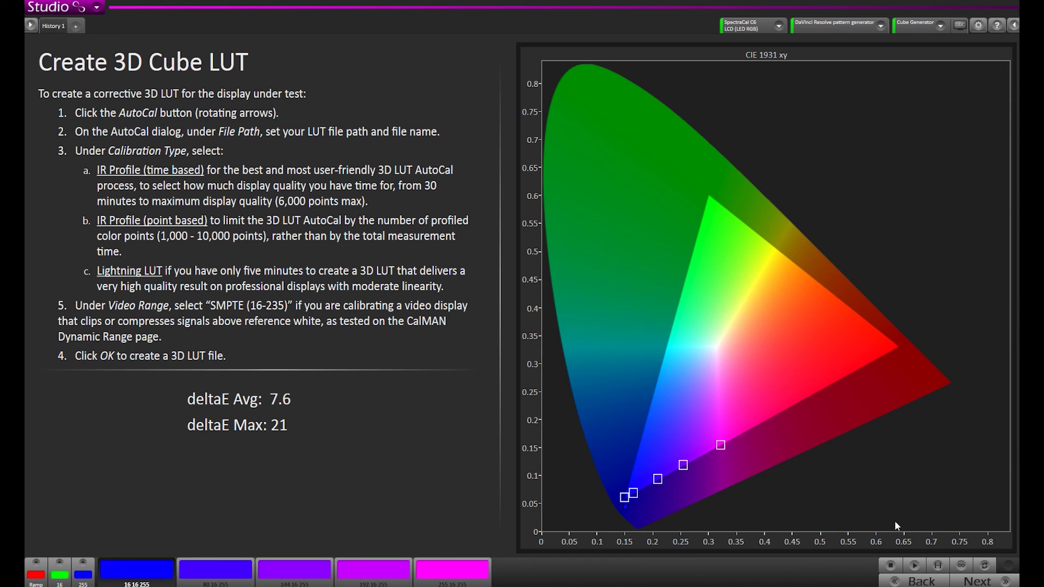
Move on to the Display Gamma & ColorChecker Validation page.
left_click(993, 586)
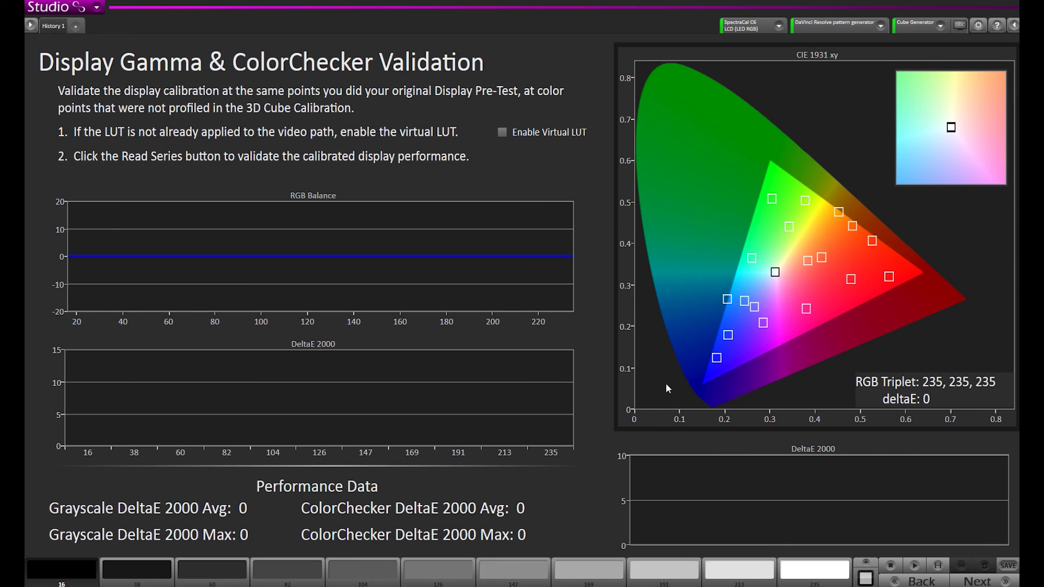
Enable the virtual 3D LUT on the video path and measure the validation patch series.
left_click(501, 134)
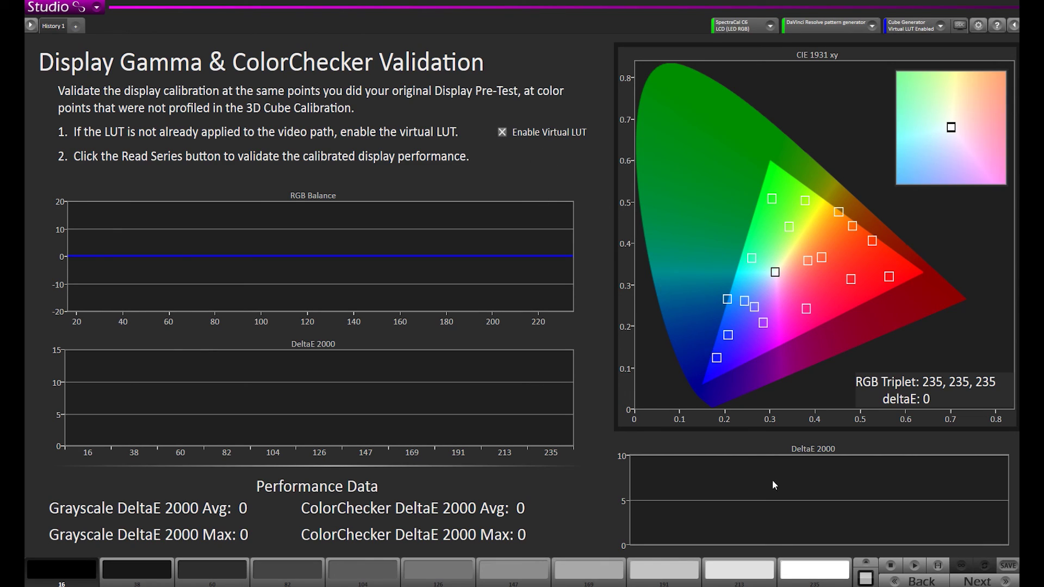
left_click(939, 567)
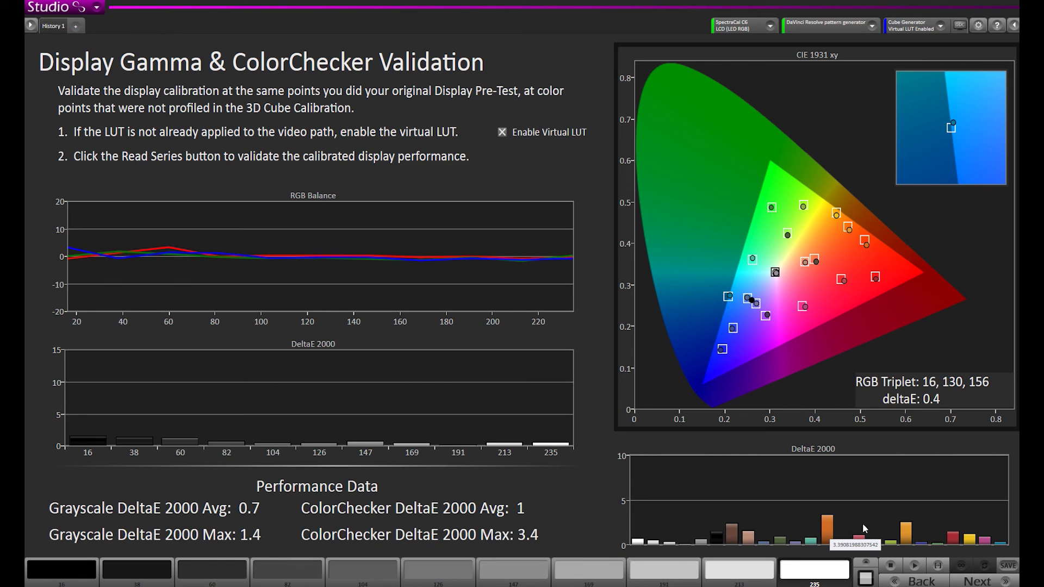
Read the values of the tallest ColorChecker DeltaE 2000 error bars.
mouse_move(912, 530)
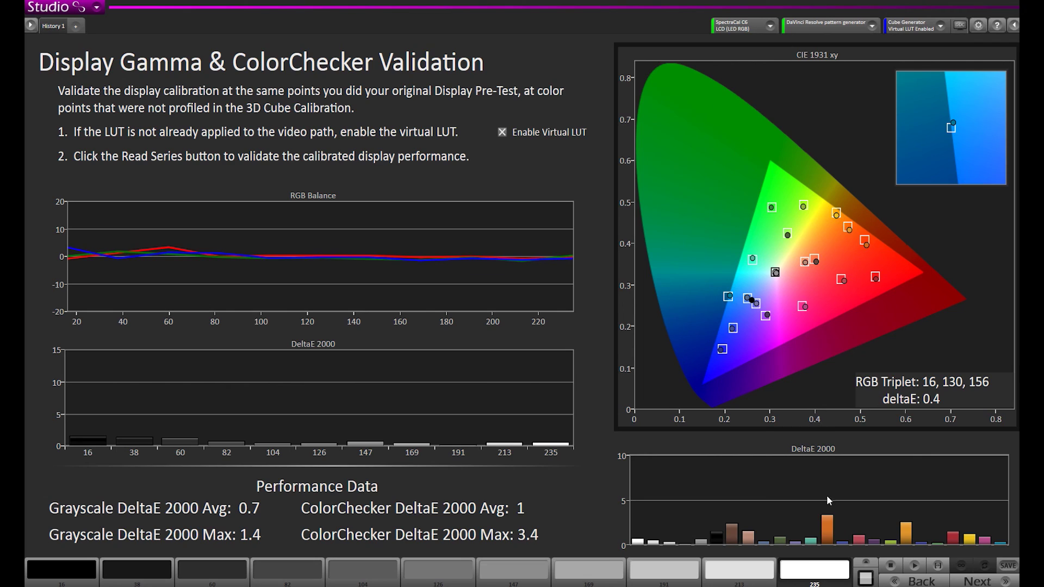
mouse_move(829, 537)
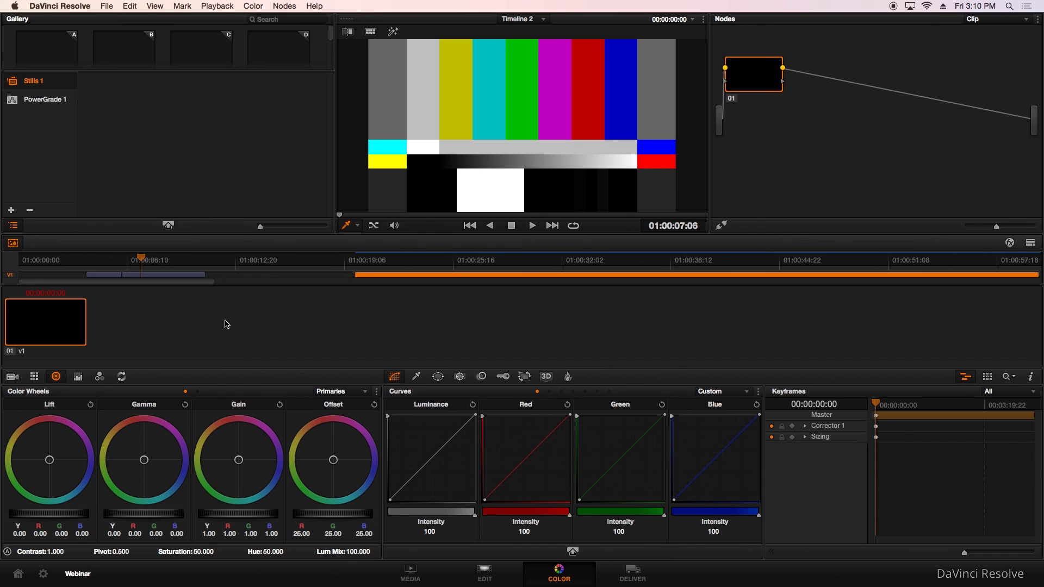
Copy the 3D LUT 2015581123.cube file from the SURFACE drive in Finder.
left_click(241, 563)
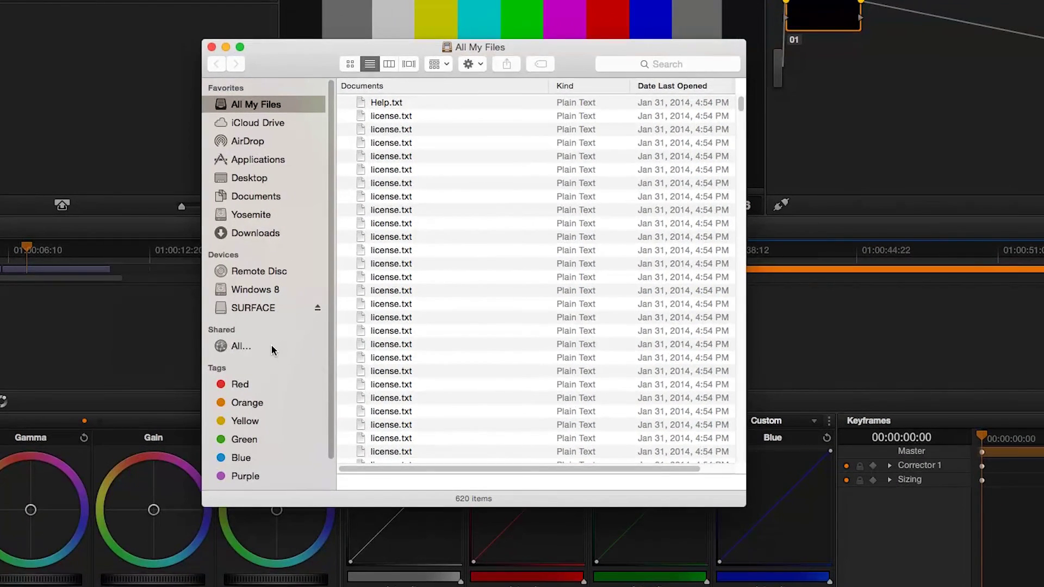
left_click(257, 308)
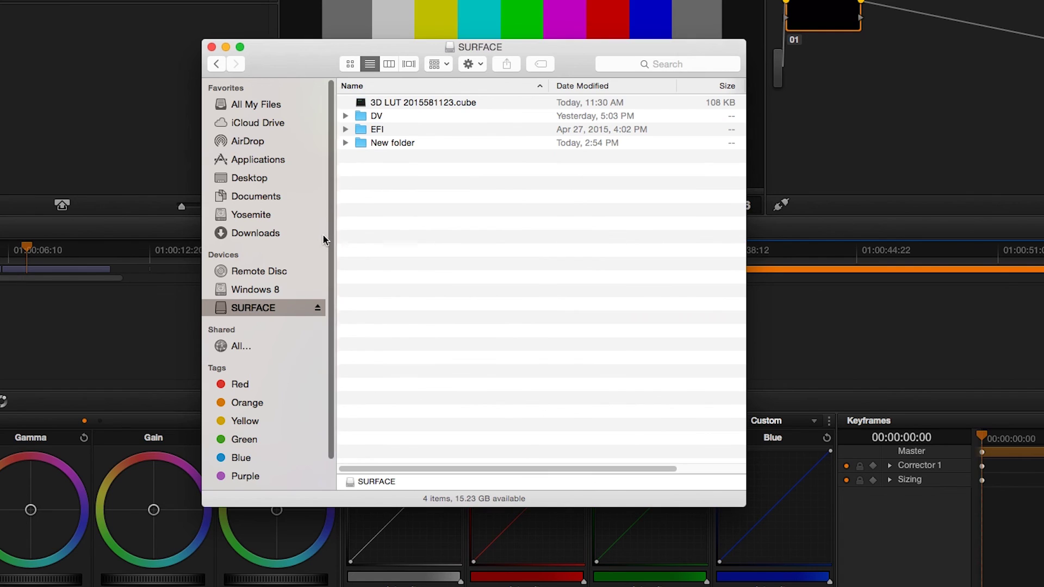
right_click(430, 102)
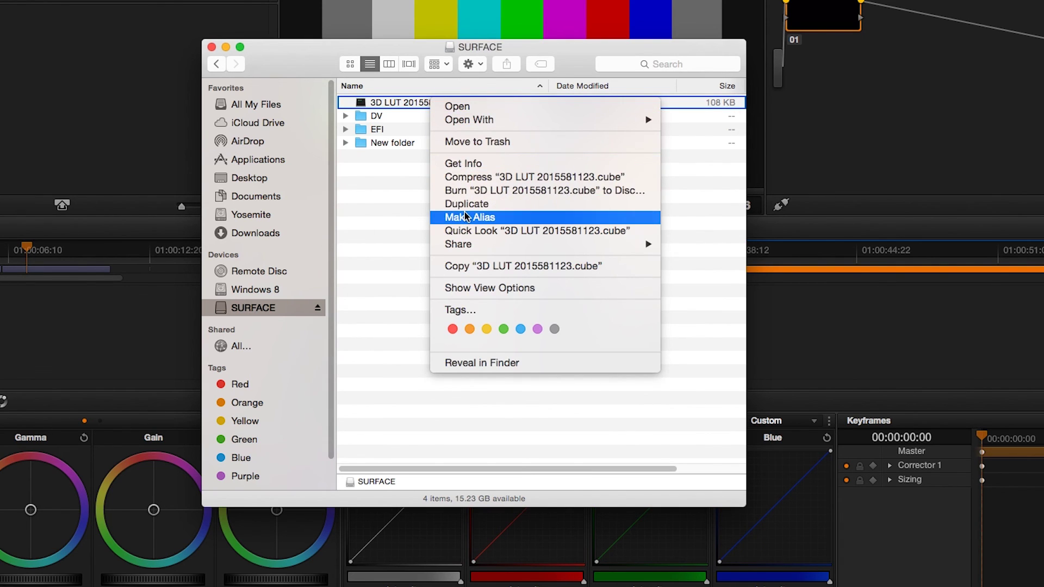
left_click(468, 266)
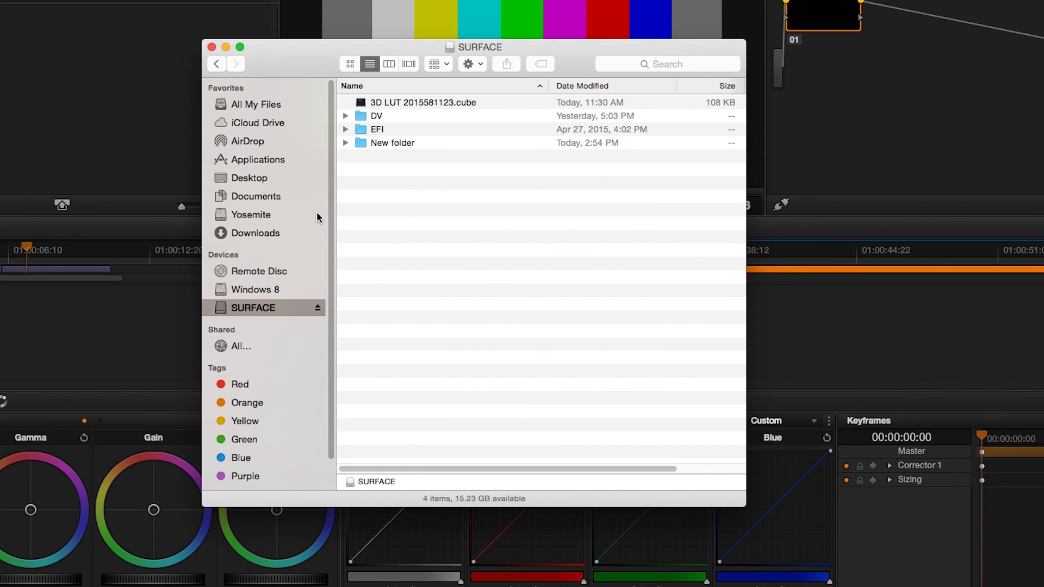
Paste 3D LUT 2015581123.cube into Yosemite's Library > Application Support > Blackmagic Design > DaVinci Resolve > LUT folder.
left_click(257, 217)
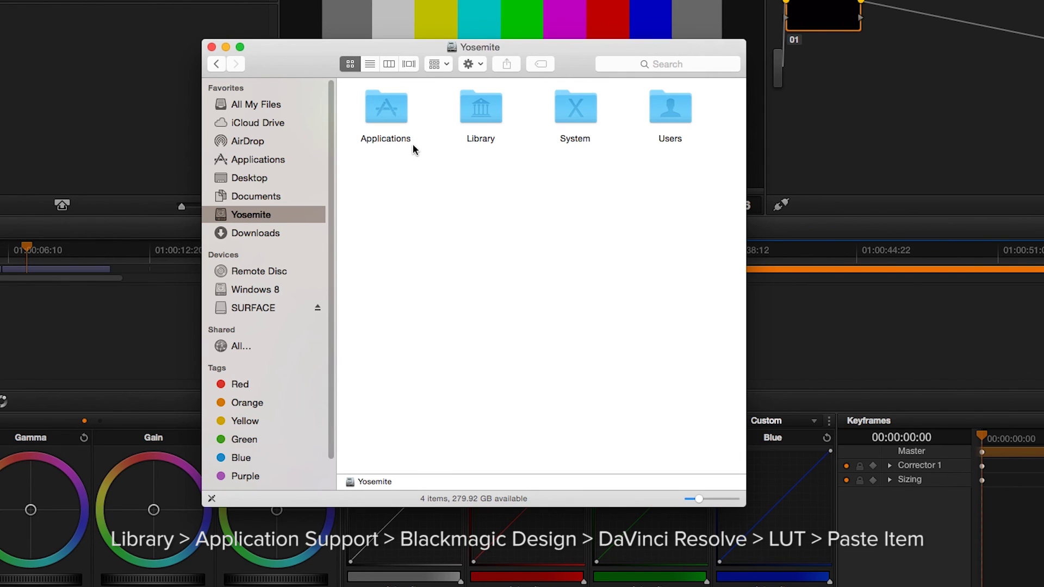
double_click(483, 112)
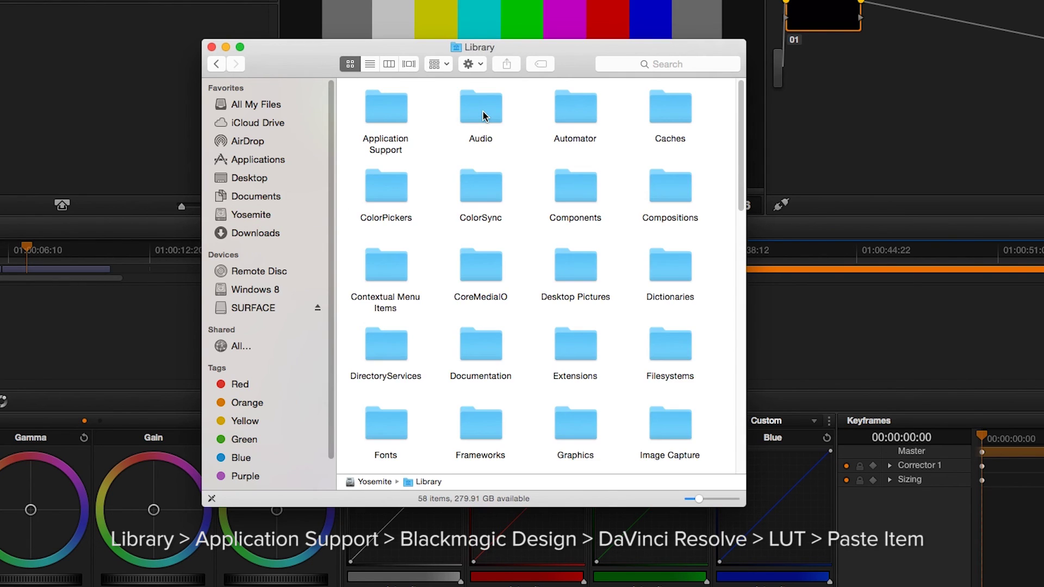
double_click(382, 117)
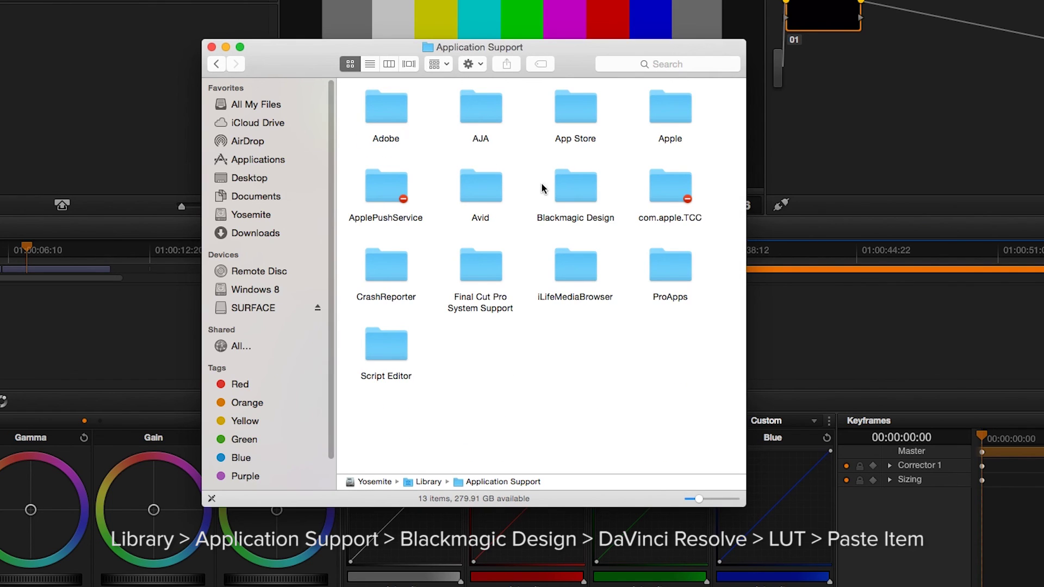
double_click(578, 188)
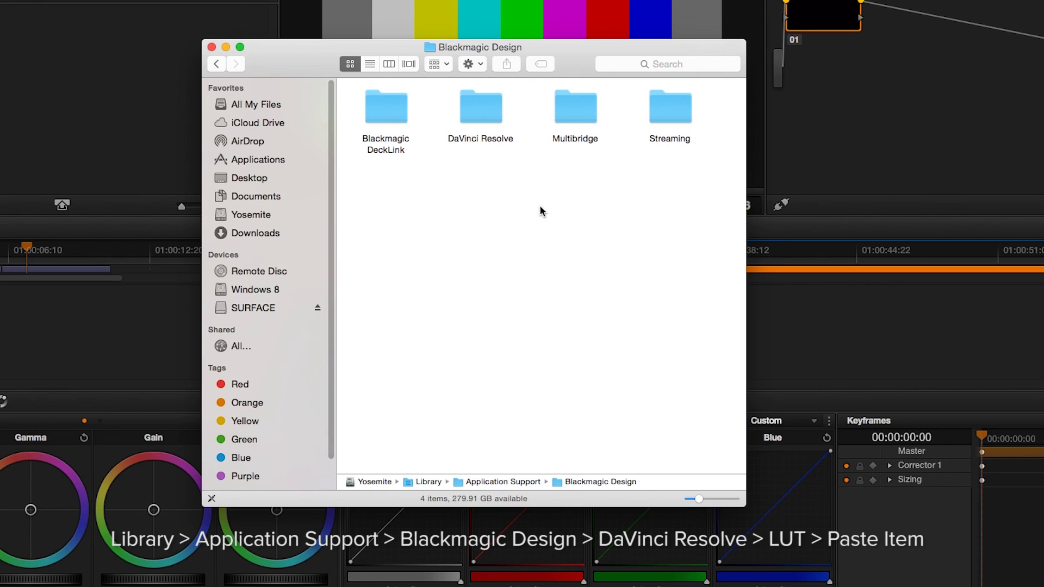
double_click(482, 139)
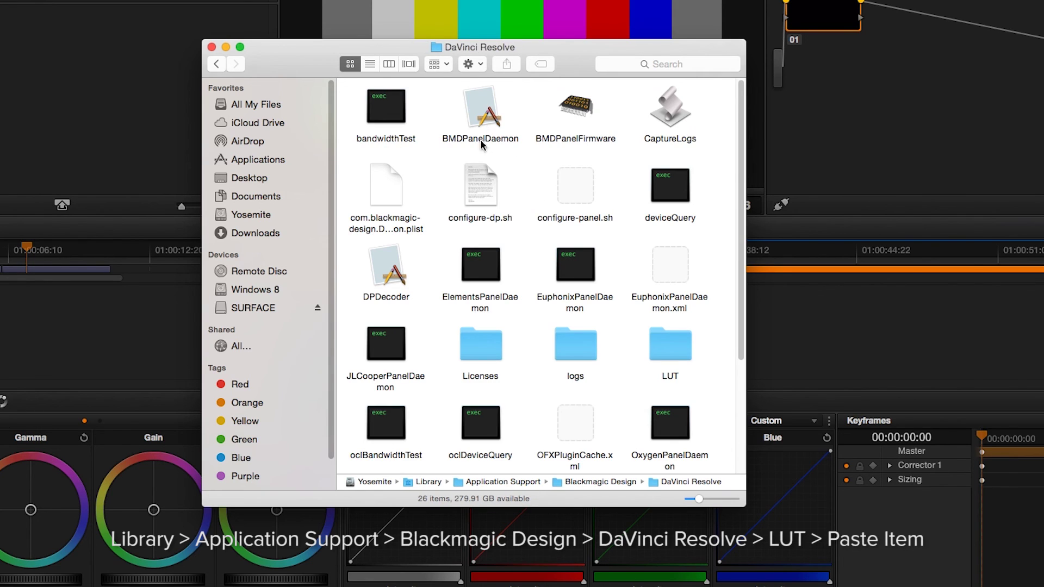
double_click(662, 354)
right_click(647, 415)
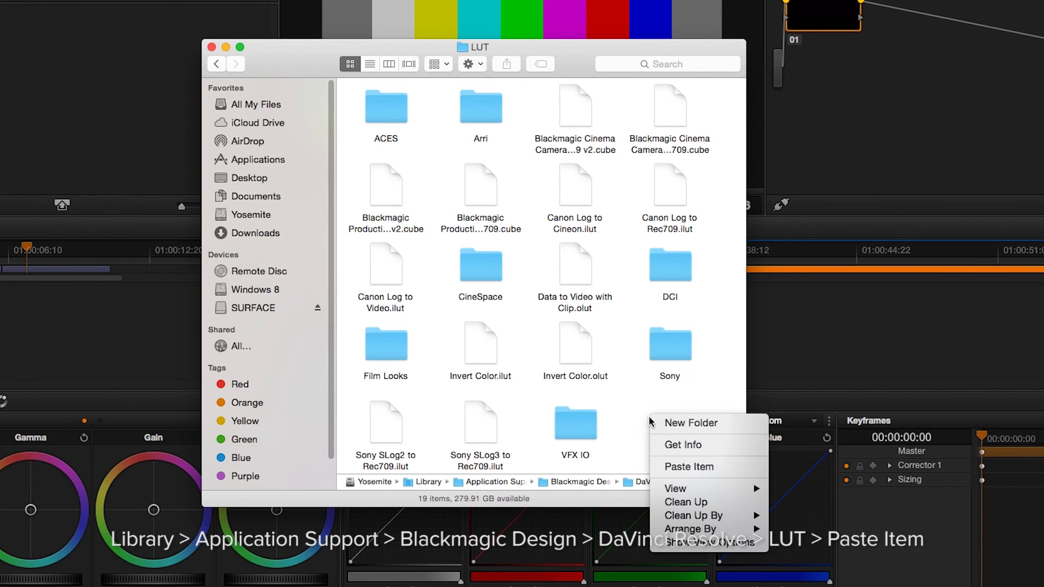
left_click(687, 470)
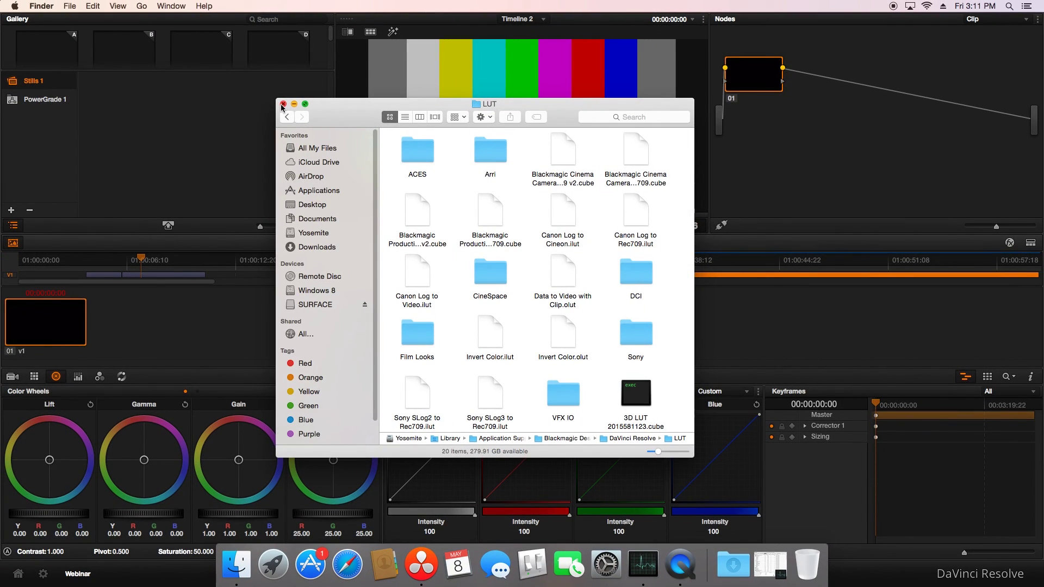
Quit and relaunch DaVinci Resolve, then open Project Settings on Lookup Tables.
left_click(140, 173)
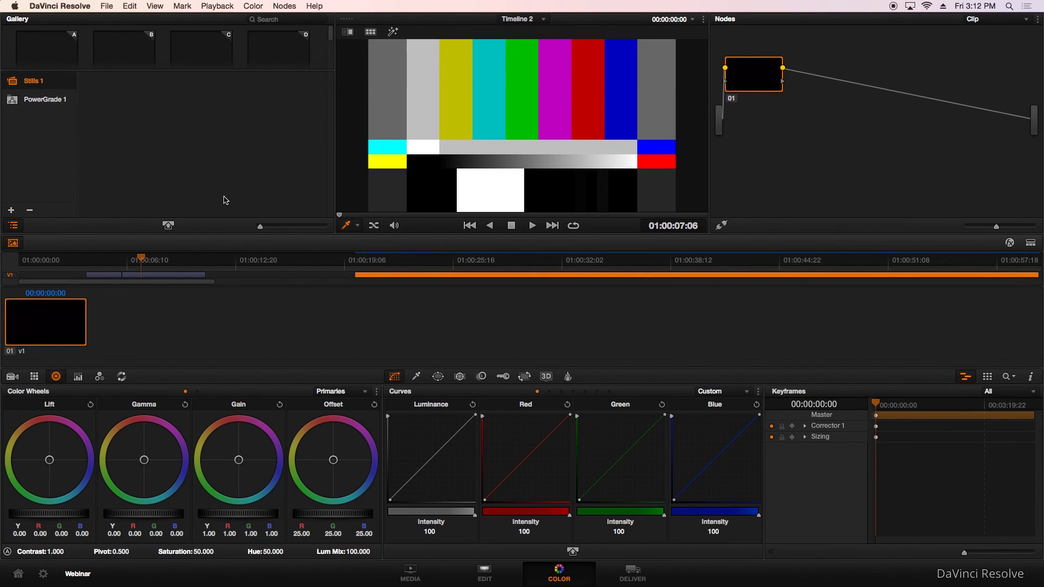
left_click(68, 5)
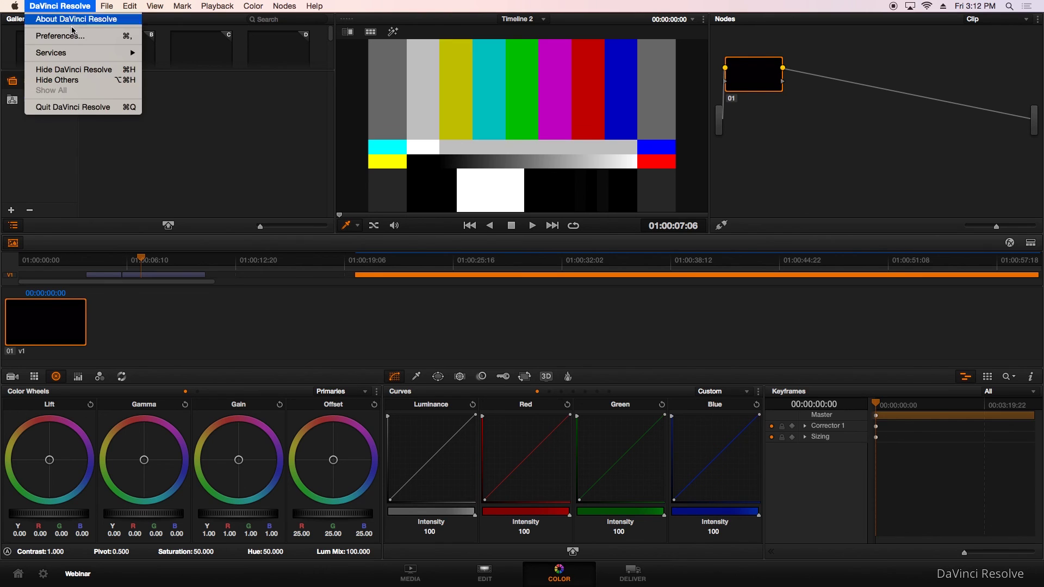
left_click(87, 106)
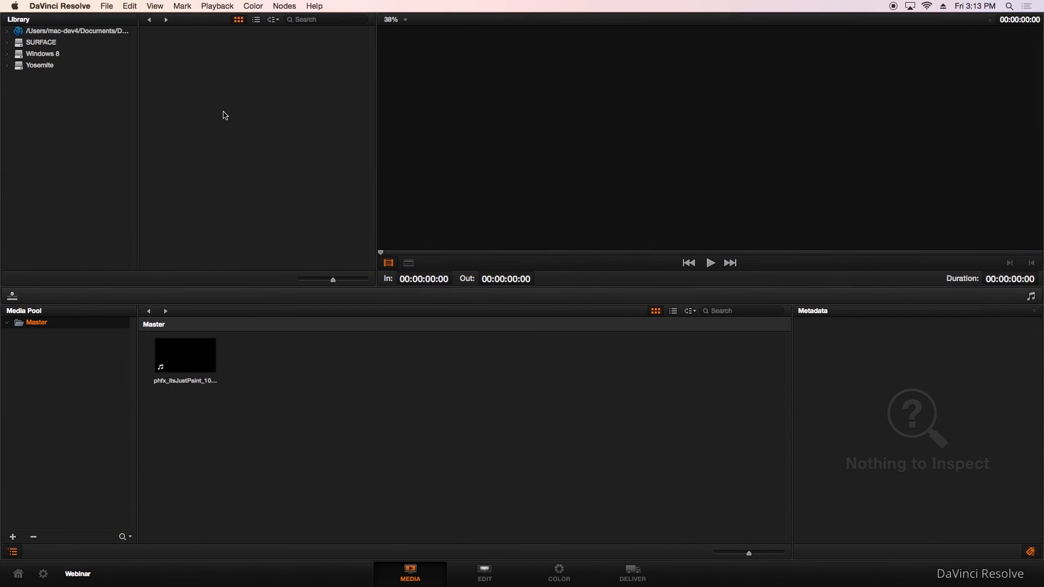
left_click(109, 6)
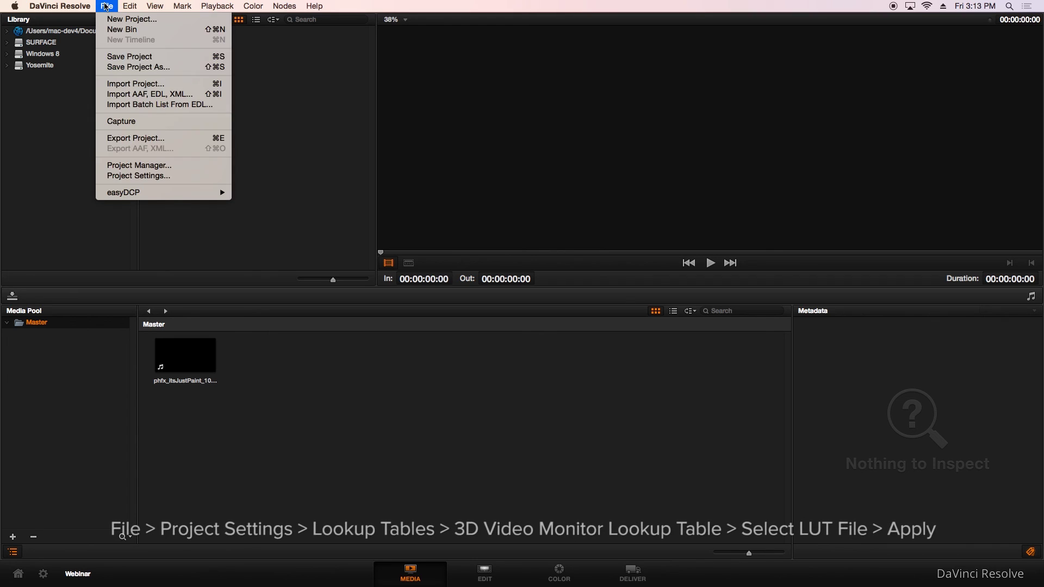
left_click(159, 176)
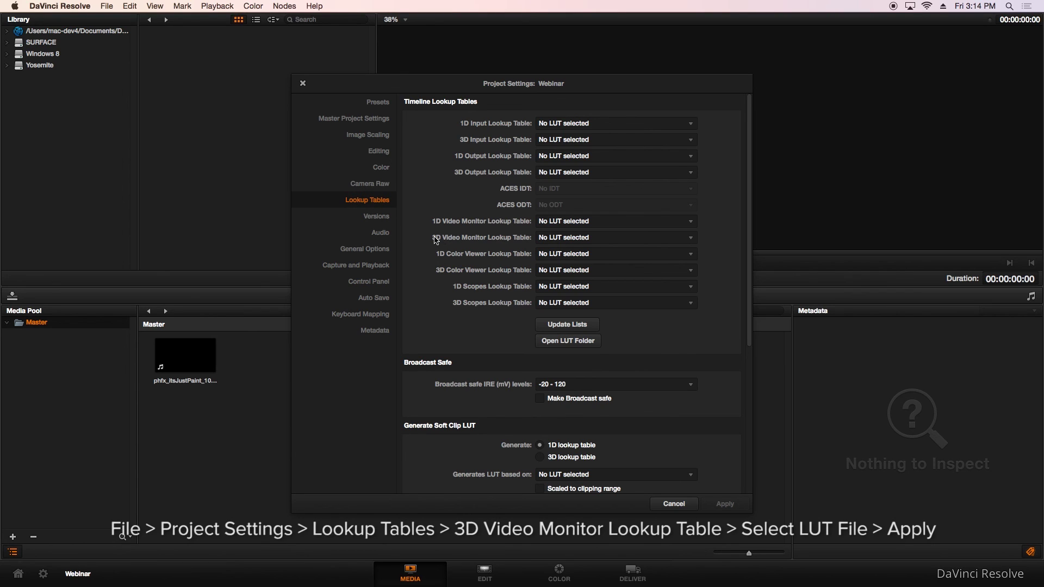
left_click(550, 240)
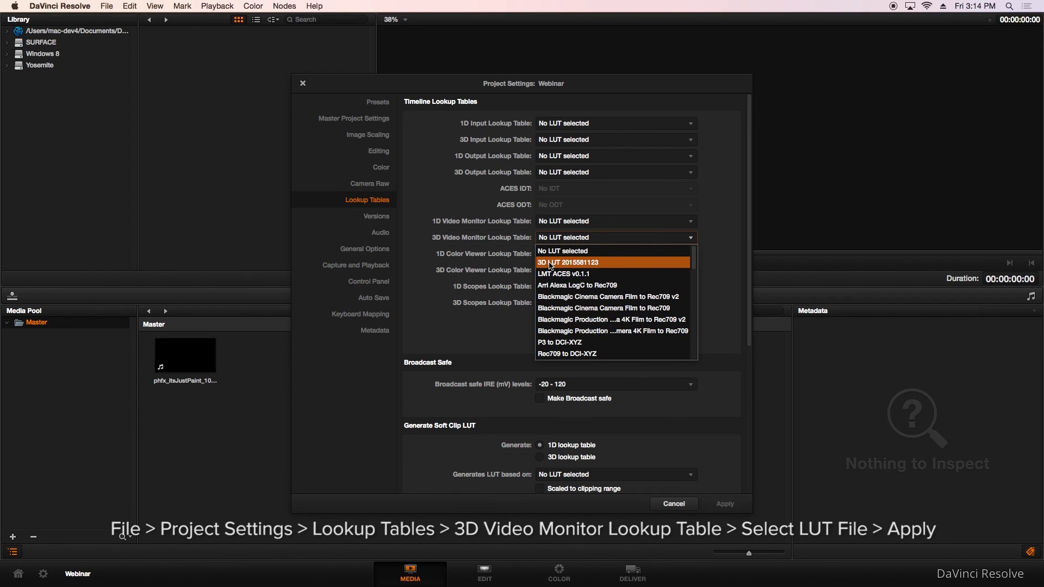
left_click(551, 263)
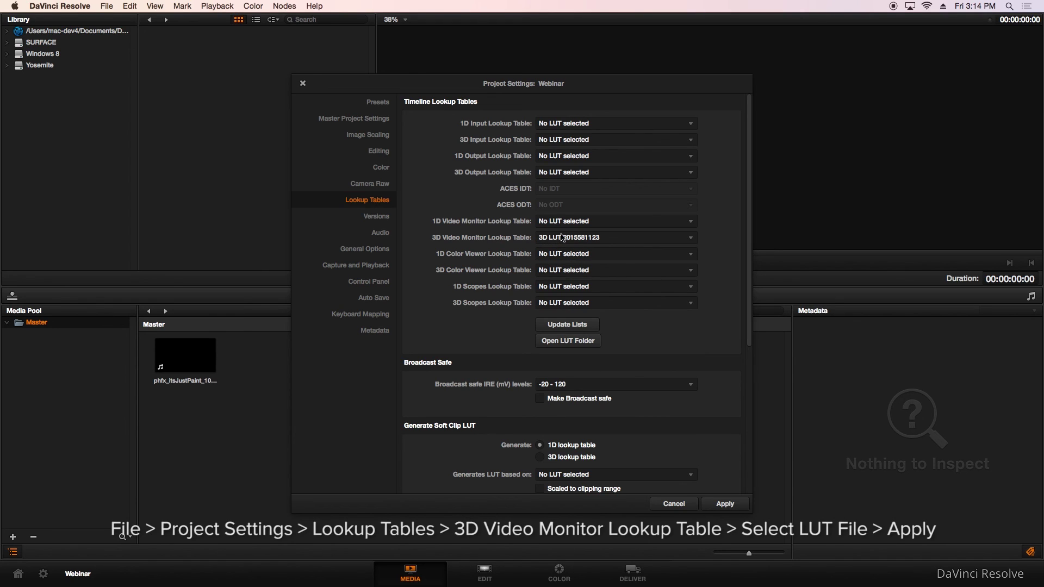
left_click(724, 504)
Close the Project Settings dialog.
left_click(675, 505)
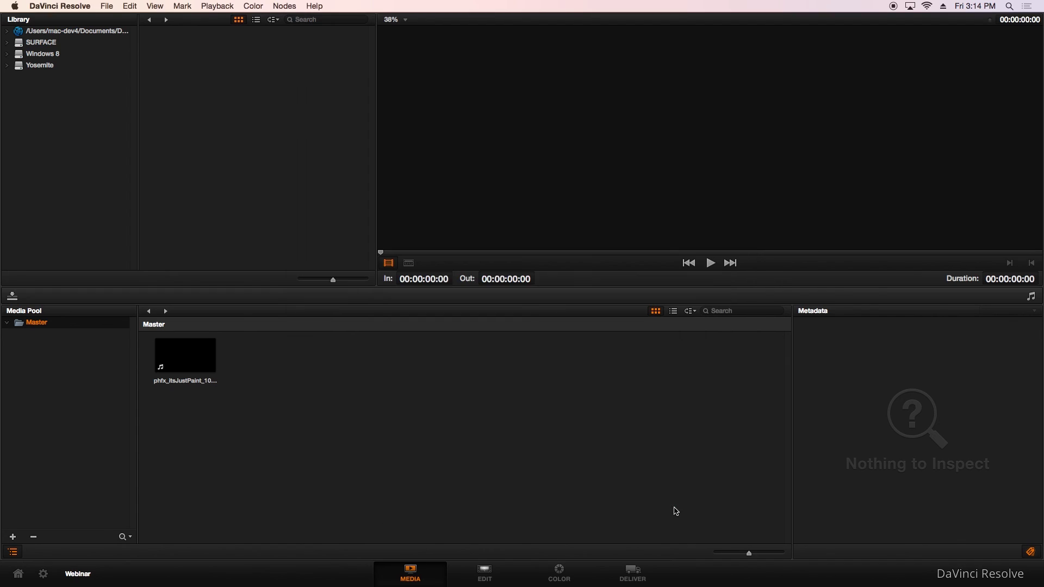